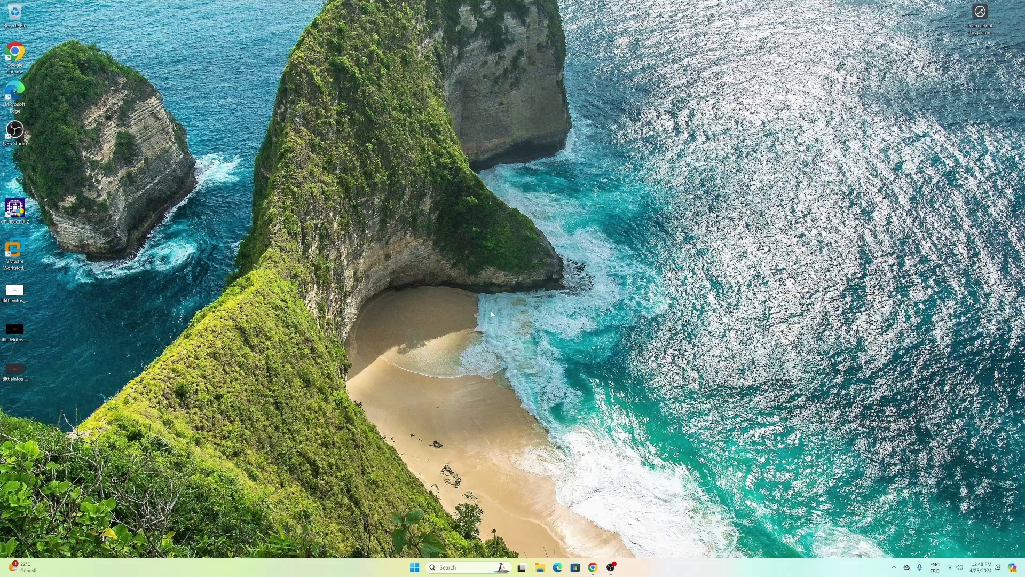
Step: Inspect the desktop's context menu and its sorting options, and close it without choosing anything
{"action": "right_click", "coordinate": [383, 343]}
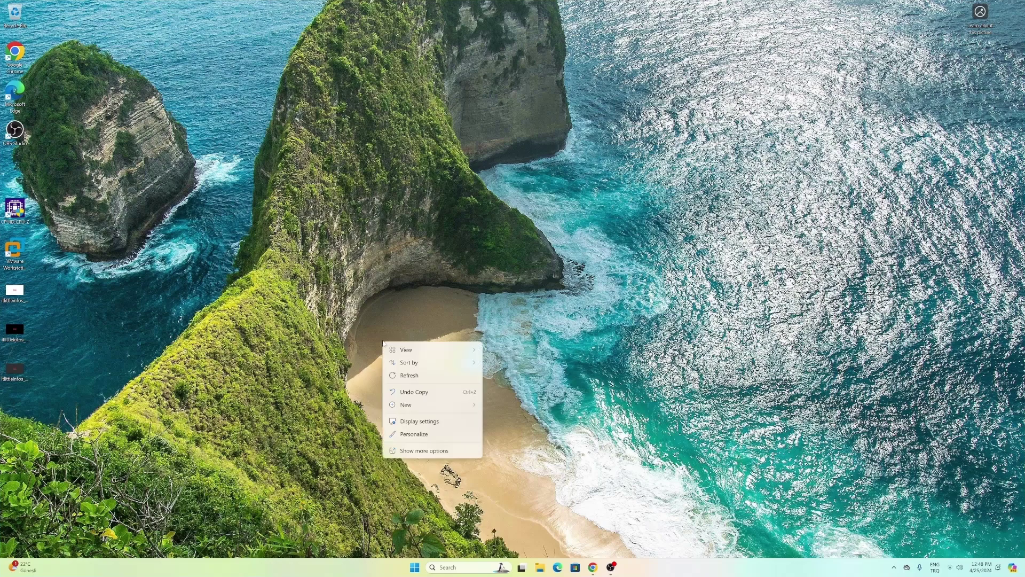
{"action": "left_click", "coordinate": [435, 267]}
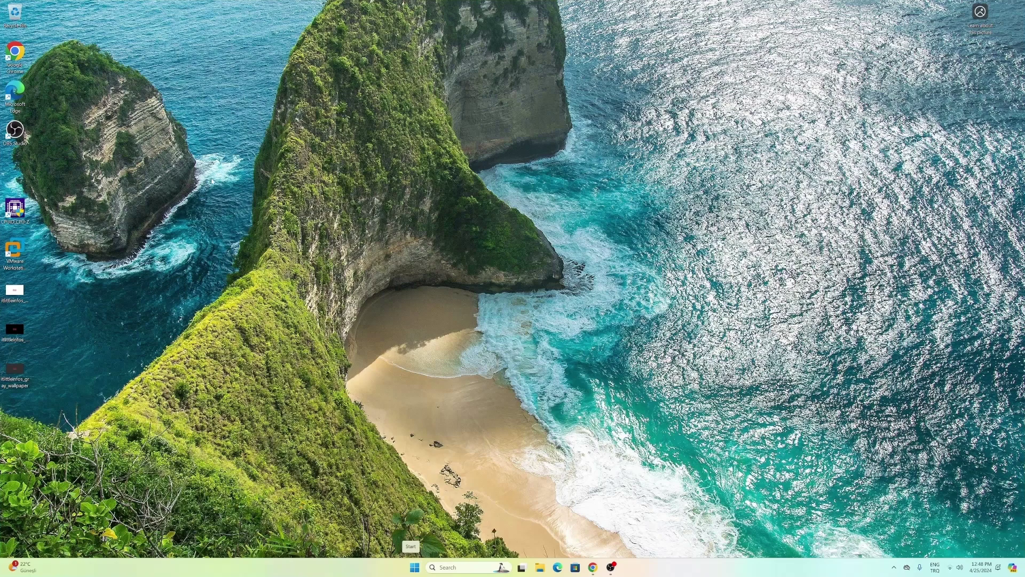
{"action": "right_click", "coordinate": [423, 378]}
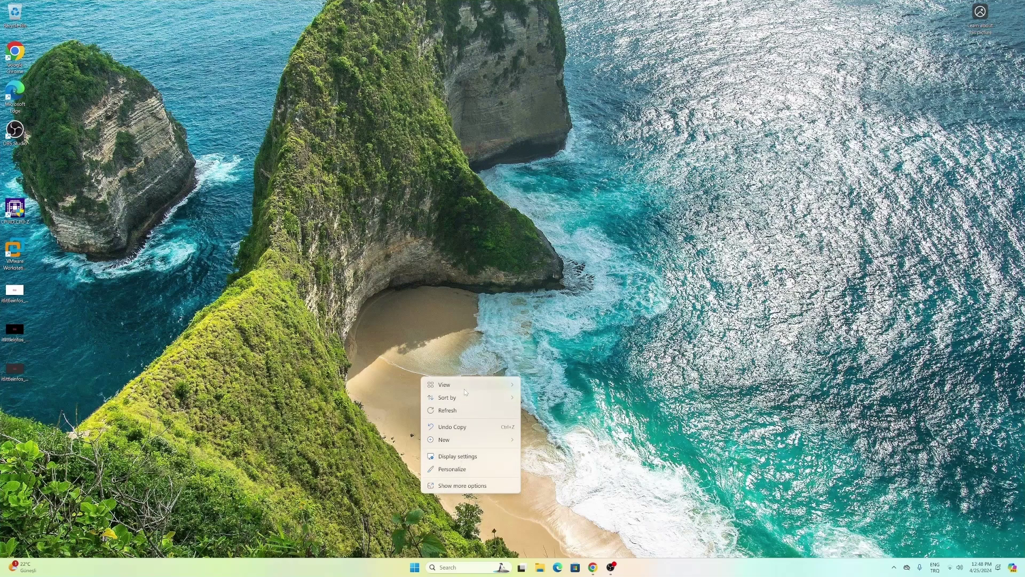
{"action": "mouse_move", "coordinate": [496, 391]}
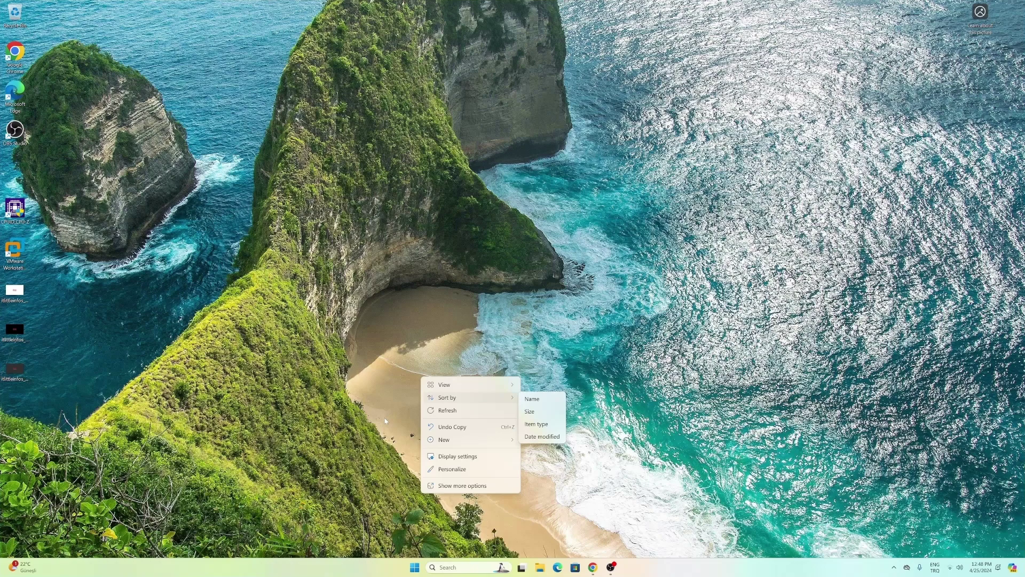
{"action": "key", "text": "Escape"}
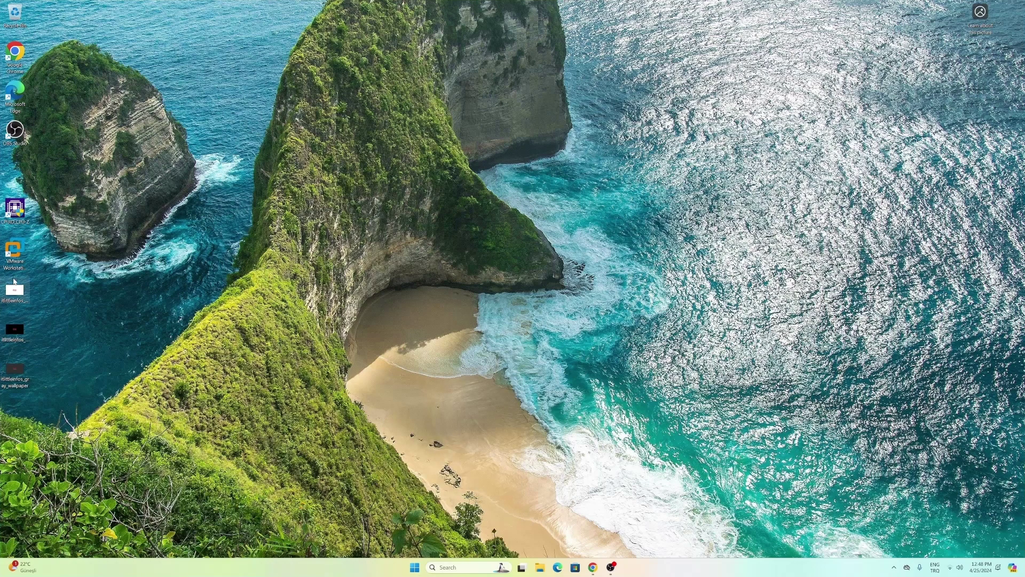
Step: Inspect the white wallpaper image's details and its full set of context options, and dismiss them
{"action": "mouse_move", "coordinate": [16, 292]}
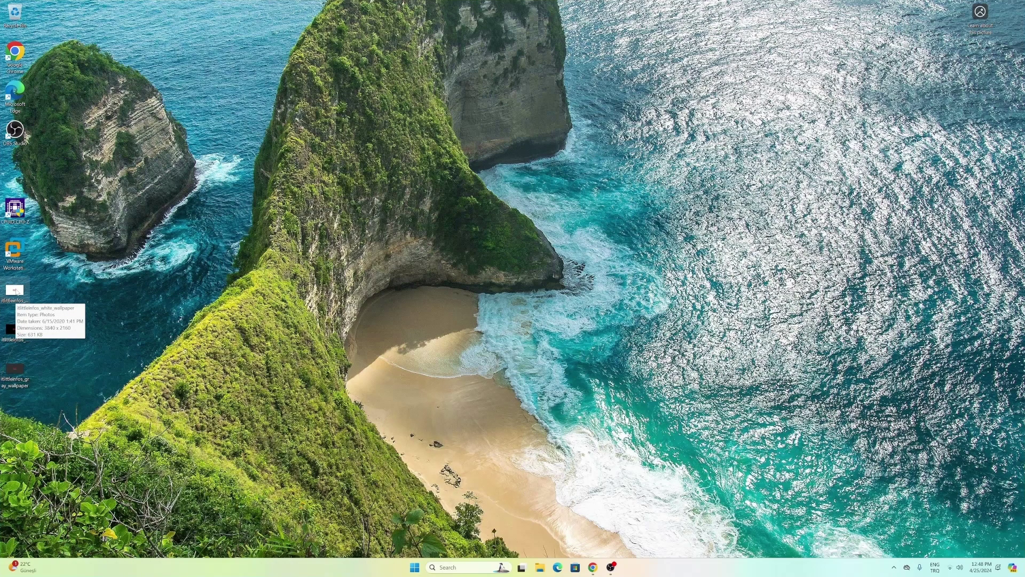
{"action": "right_click", "coordinate": [16, 292]}
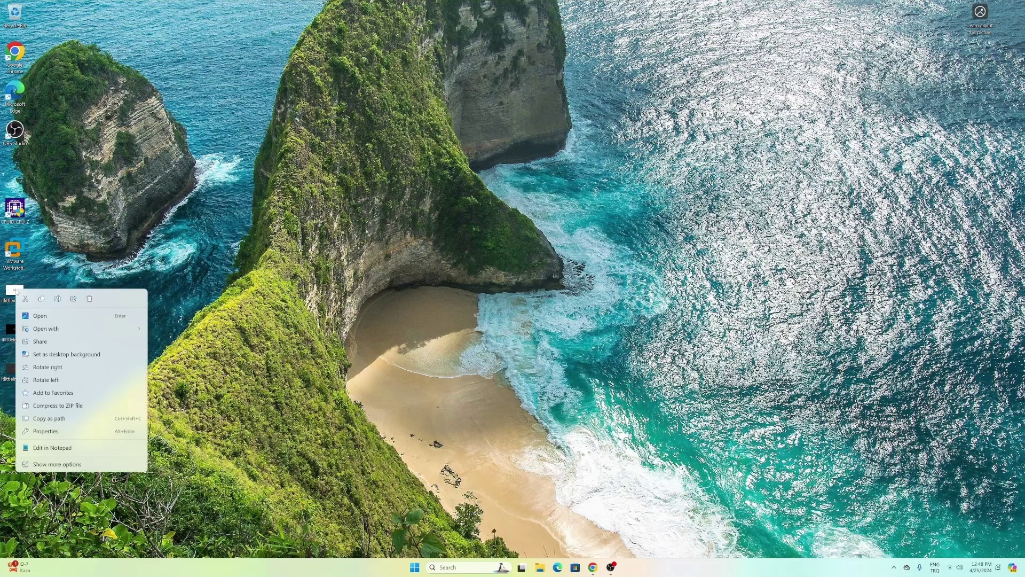
{"action": "left_click", "coordinate": [68, 464]}
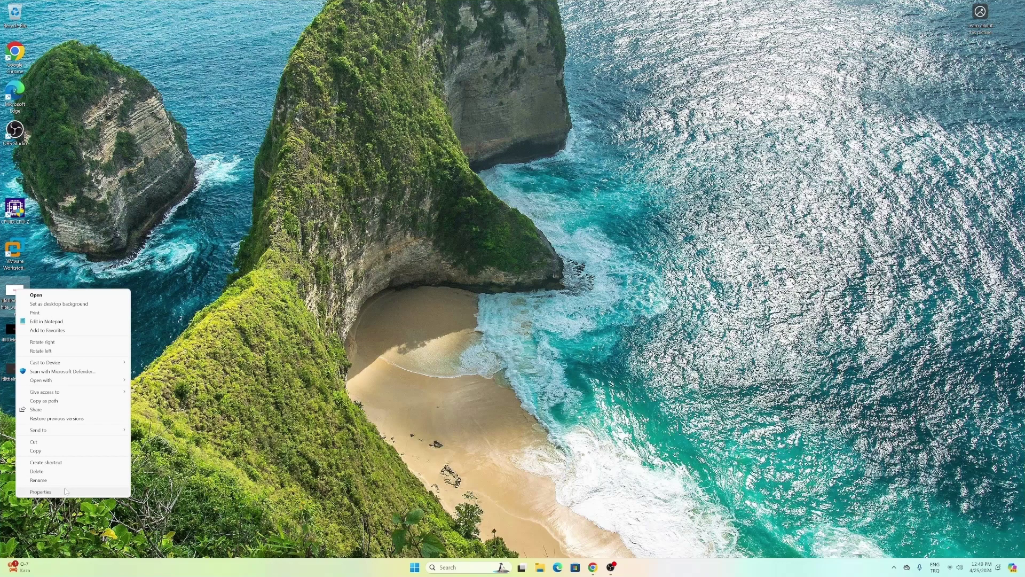
{"action": "left_click", "coordinate": [478, 475]}
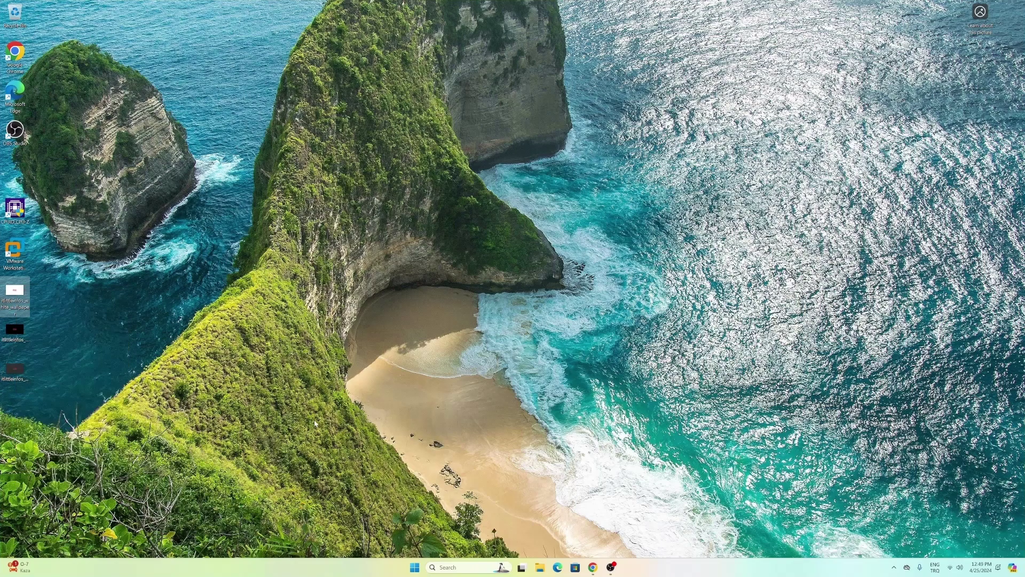
Step: Browse the Start menu's full list of installed apps, and close the Start menu
{"action": "left_click", "coordinate": [415, 567]}
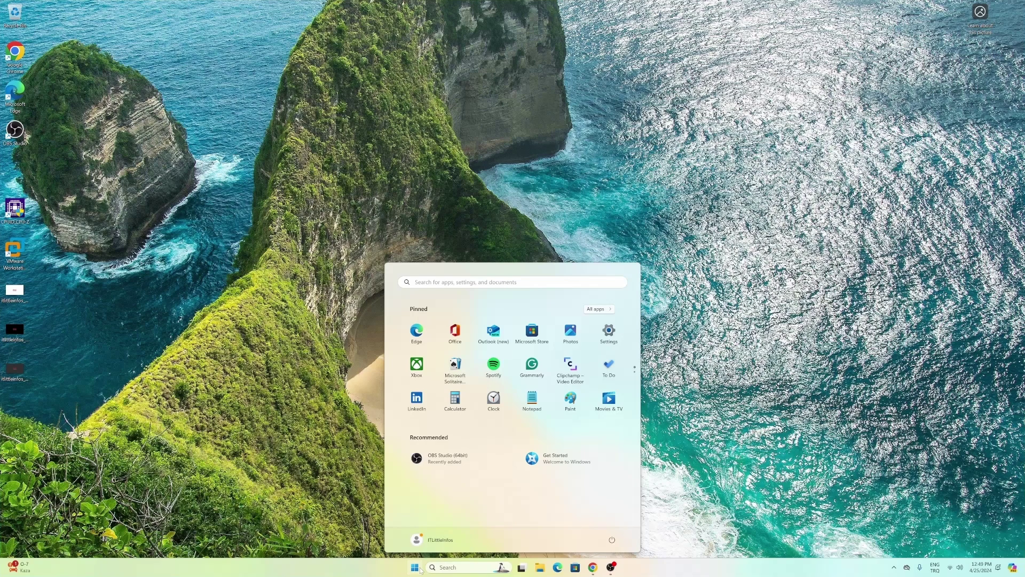
{"action": "left_click", "coordinate": [416, 567]}
{"action": "left_click", "coordinate": [415, 567]}
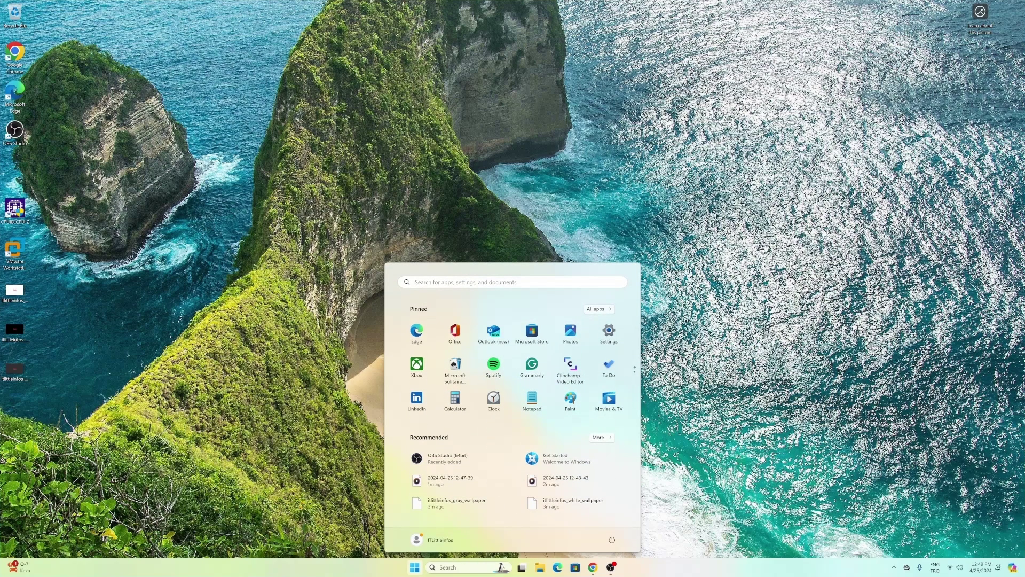
{"action": "left_click", "coordinate": [597, 311]}
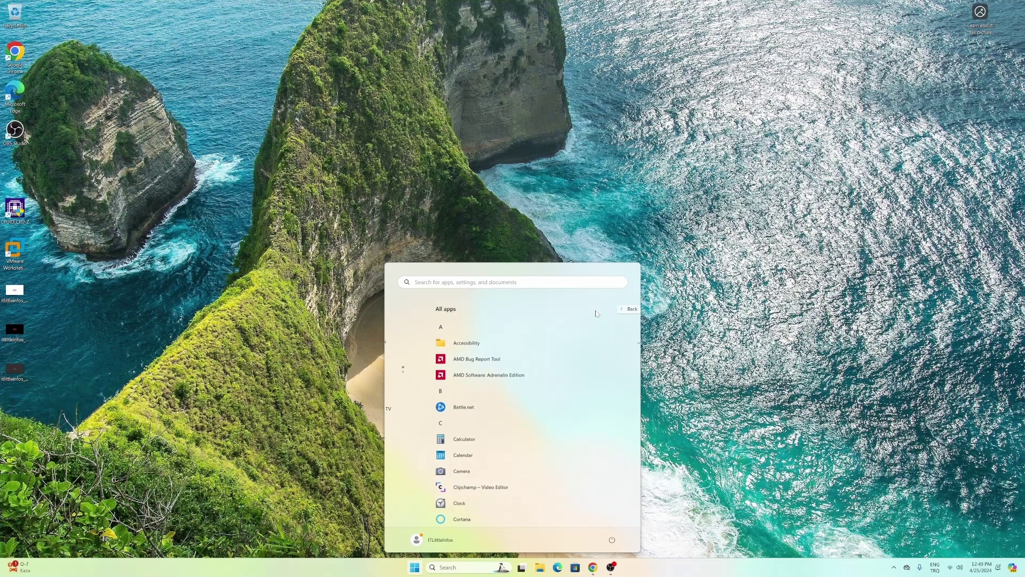
{"action": "scroll", "coordinate": [526, 402], "scroll_direction": "down", "scroll_amount": 10}
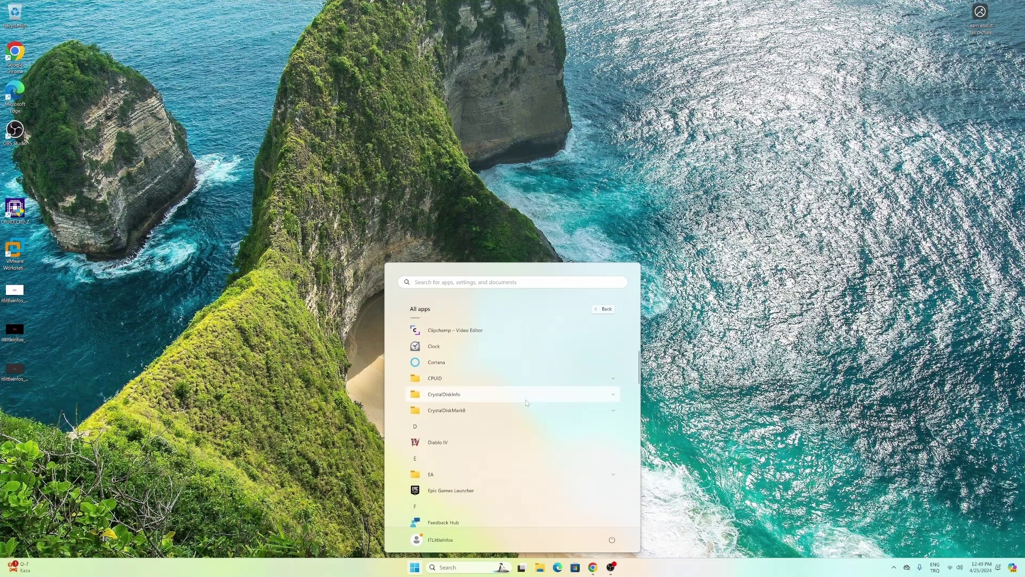
{"action": "scroll", "coordinate": [526, 399], "scroll_direction": "down", "scroll_amount": 10}
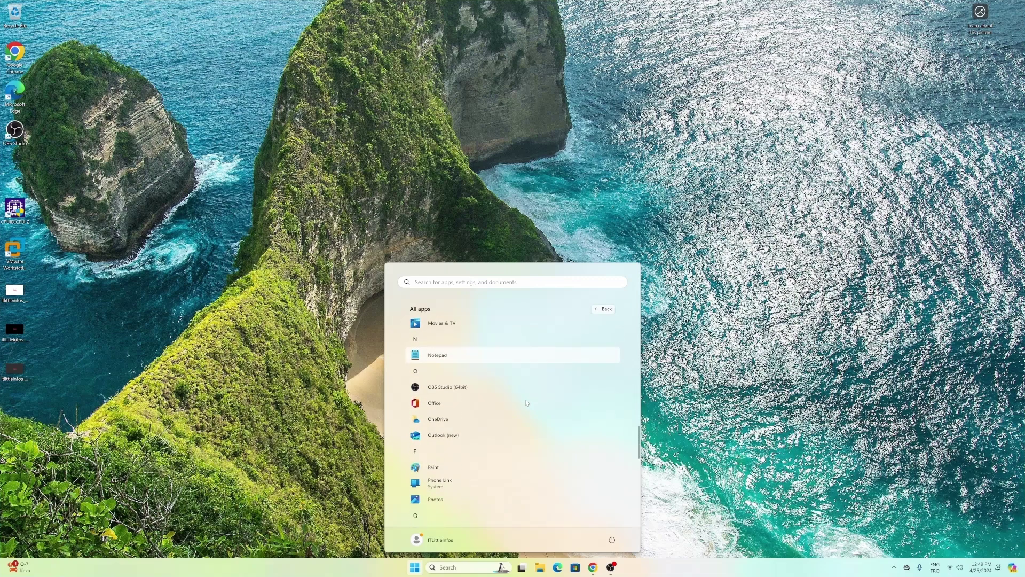
{"action": "left_click", "coordinate": [637, 568]}
Step: Open the taskbar settings and expand the Taskbar behaviors section
{"action": "right_click", "coordinate": [637, 568]}
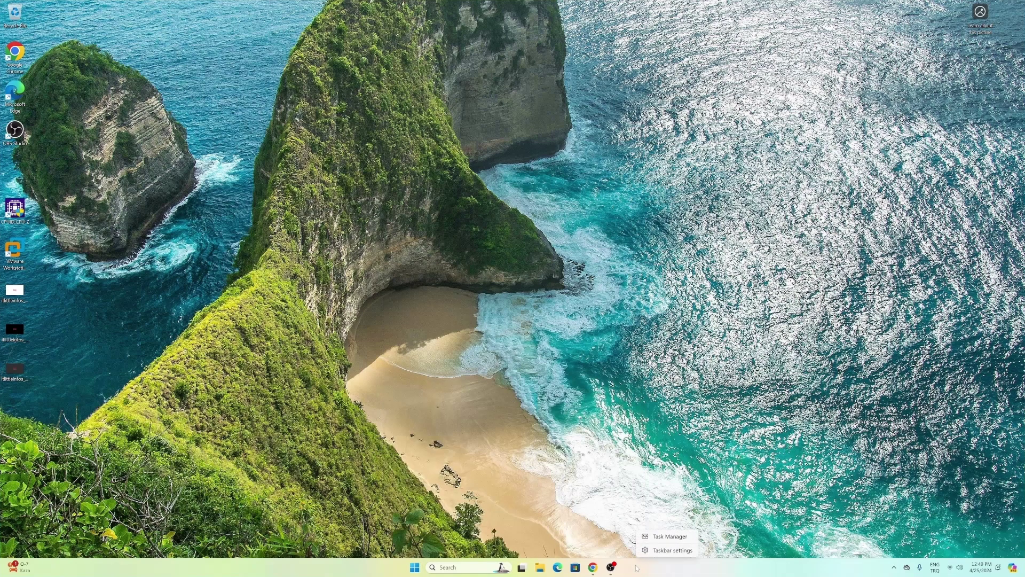
{"action": "left_click", "coordinate": [661, 554]}
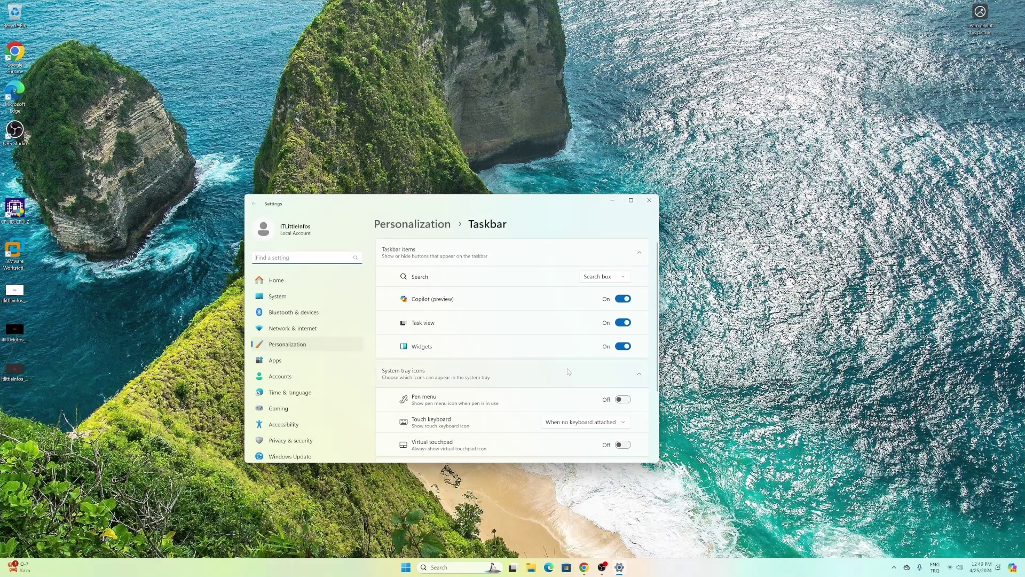
{"action": "scroll", "coordinate": [539, 339], "scroll_direction": "down", "scroll_amount": 2}
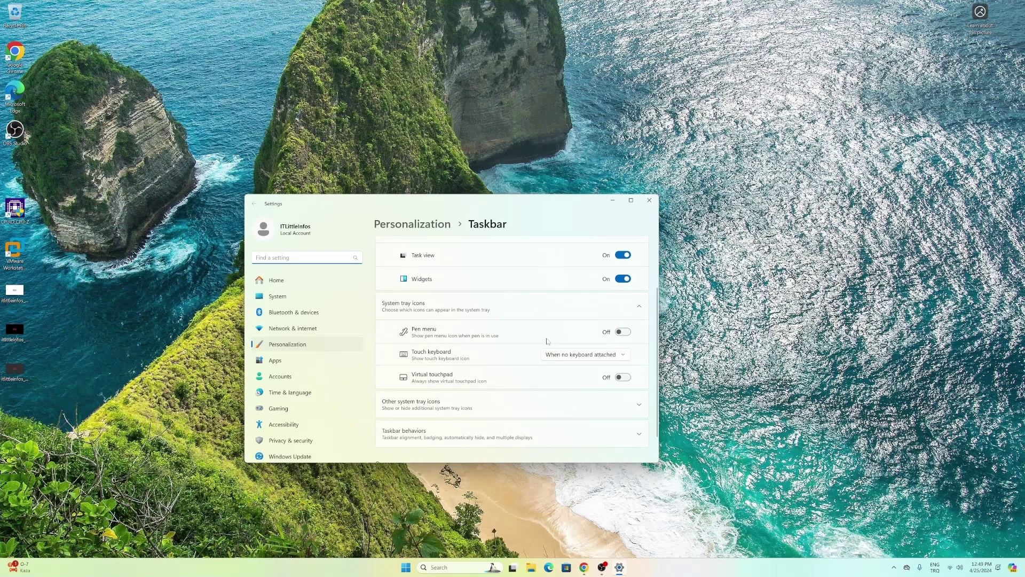
{"action": "left_click", "coordinate": [465, 433]}
{"action": "scroll", "coordinate": [534, 374], "scroll_direction": "down", "scroll_amount": 3}
Step: Switch the taskbar alignment to Left and back to Center
{"action": "left_click", "coordinate": [594, 324]}
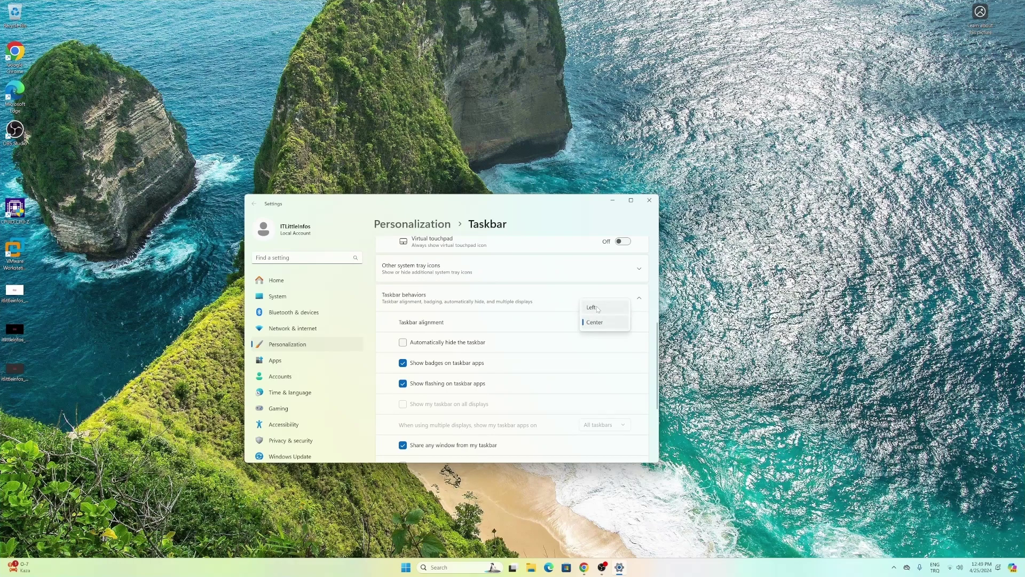
{"action": "left_click", "coordinate": [597, 306]}
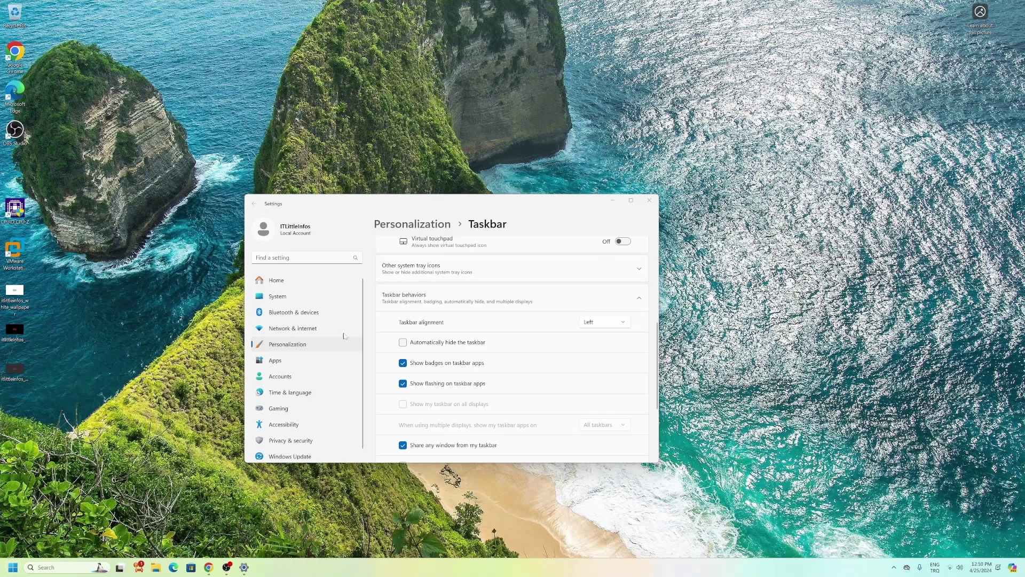
{"action": "left_click", "coordinate": [614, 324]}
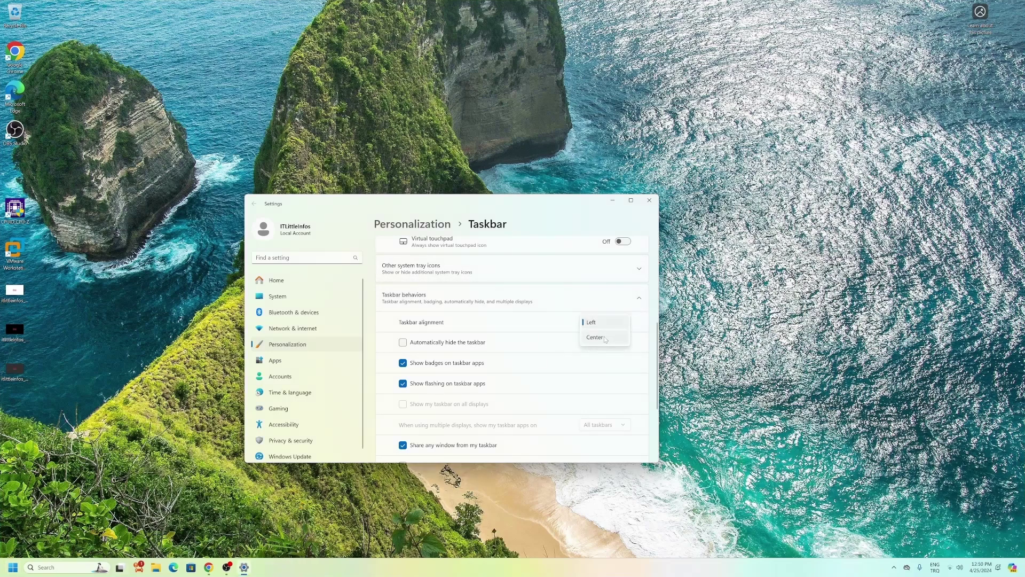
{"action": "left_click", "coordinate": [605, 339]}
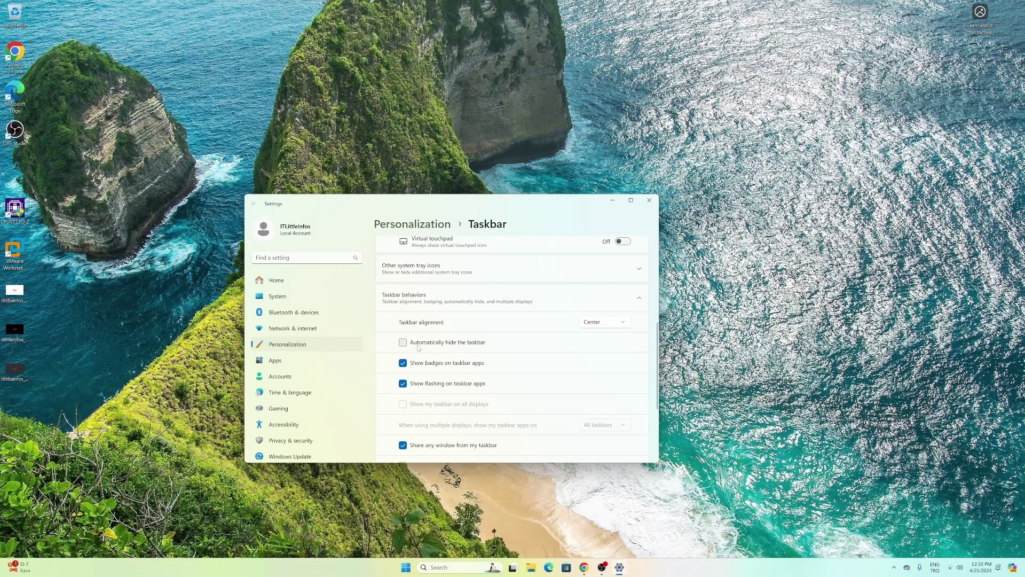
Step: Try automatically hiding the taskbar, turn the option off again, and review the alignment choices without changing them
{"action": "left_click", "coordinate": [403, 343]}
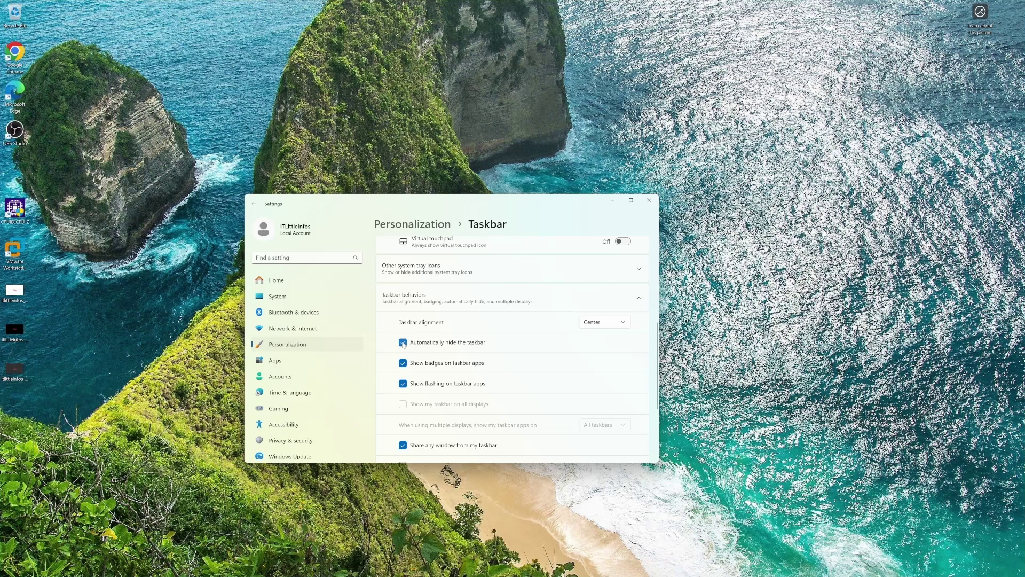
{"action": "left_click", "coordinate": [403, 343]}
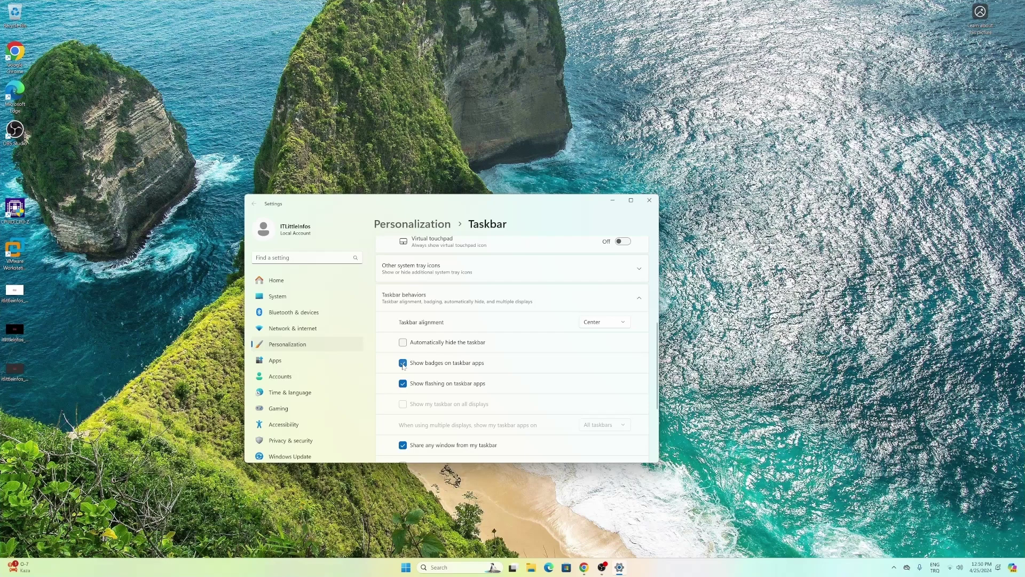
{"action": "left_click", "coordinate": [403, 343]}
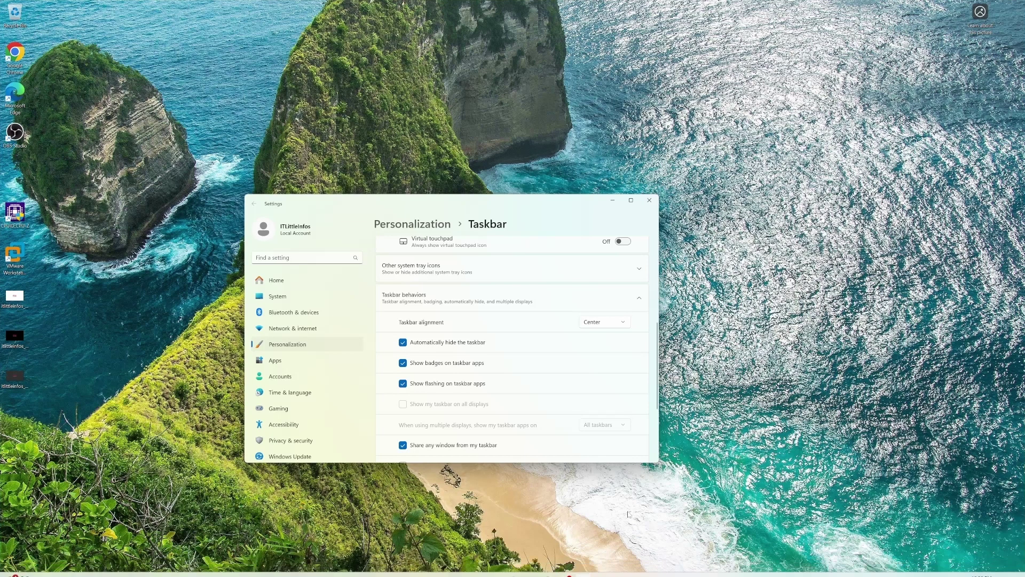
{"action": "left_click", "coordinate": [403, 343]}
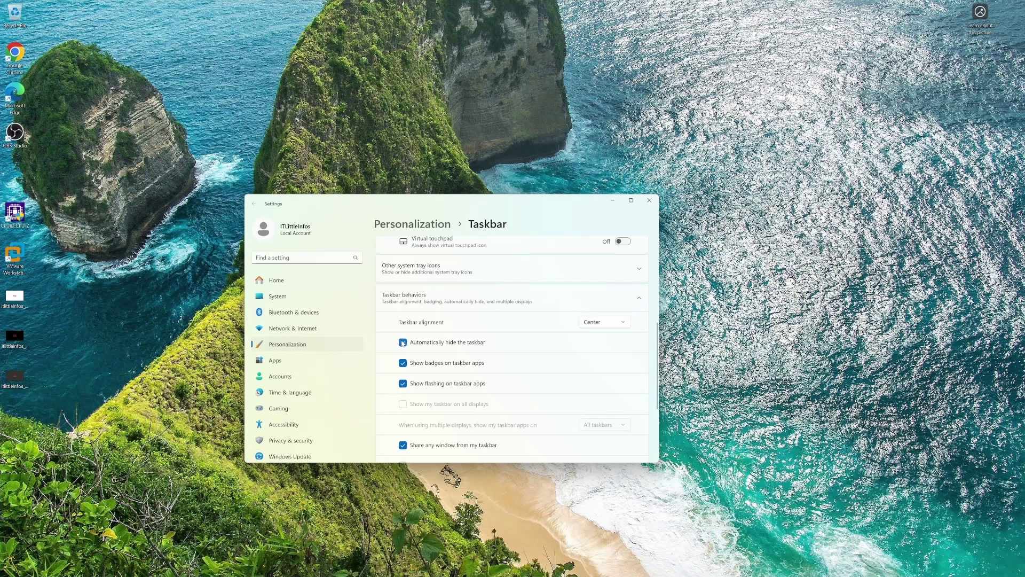
{"action": "left_click", "coordinate": [611, 322]}
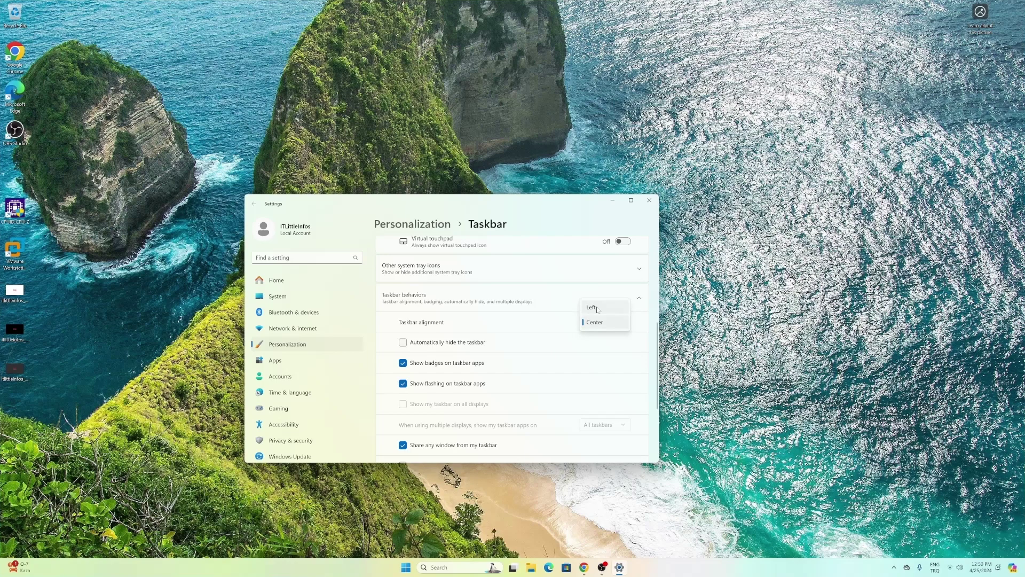
{"action": "left_click", "coordinate": [379, 371]}
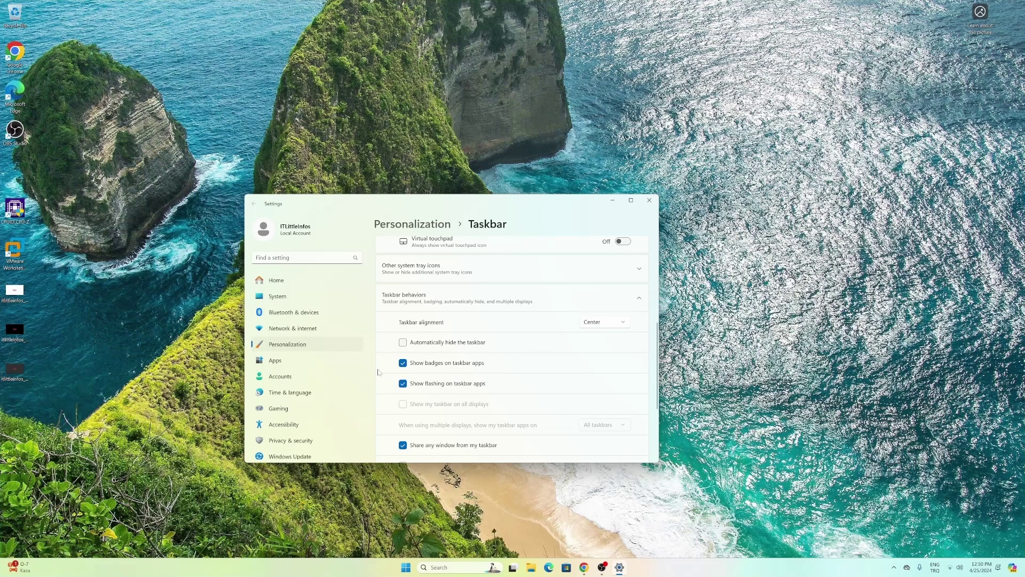
Step: Toggle the badges and flashing options for taskbar apps off and back on, and close the taskbar settings
{"action": "left_click", "coordinate": [405, 364]}
{"action": "left_click", "coordinate": [405, 363]}
{"action": "left_click", "coordinate": [404, 363]}
{"action": "left_click", "coordinate": [404, 363]}
{"action": "left_click", "coordinate": [404, 363]}
{"action": "left_click", "coordinate": [403, 363]}
{"action": "left_click", "coordinate": [403, 384]}
{"action": "left_click", "coordinate": [404, 383]}
{"action": "scroll", "coordinate": [422, 395], "scroll_direction": "down", "scroll_amount": 2}
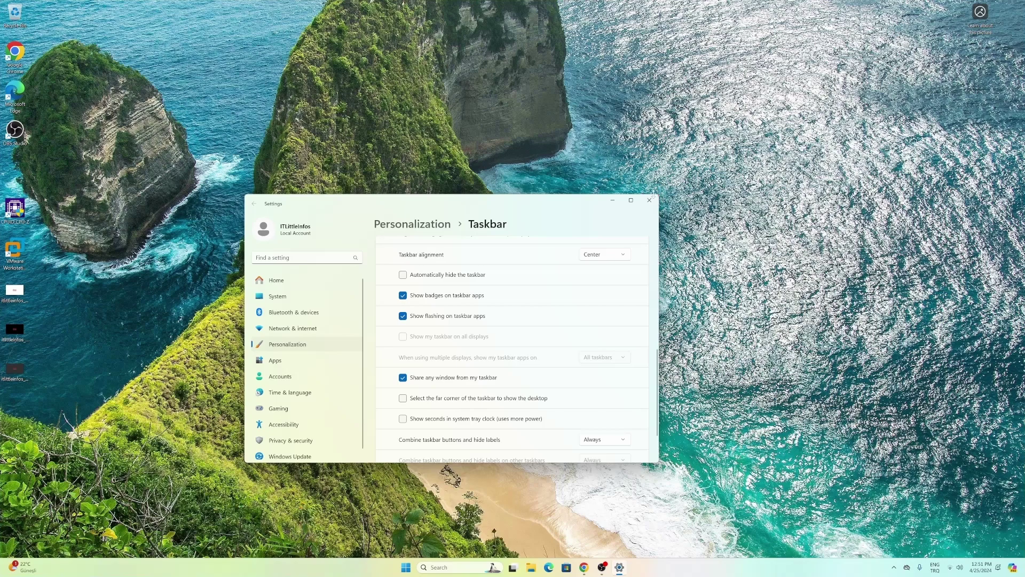
{"action": "left_click", "coordinate": [650, 199]}
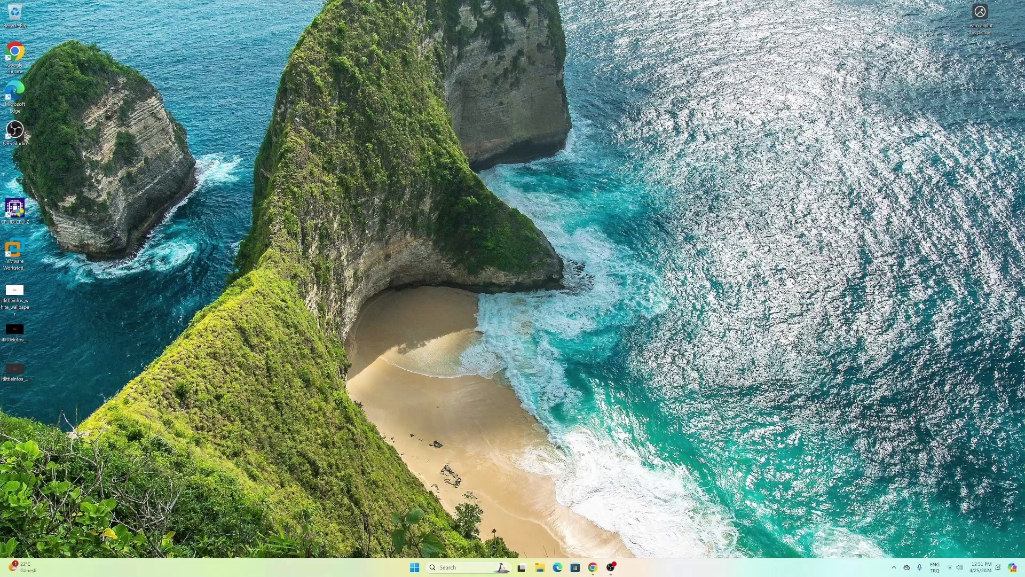
Step: Review the taskbar's context options and the hidden system tray icons, and dismiss them
{"action": "right_click", "coordinate": [724, 563]}
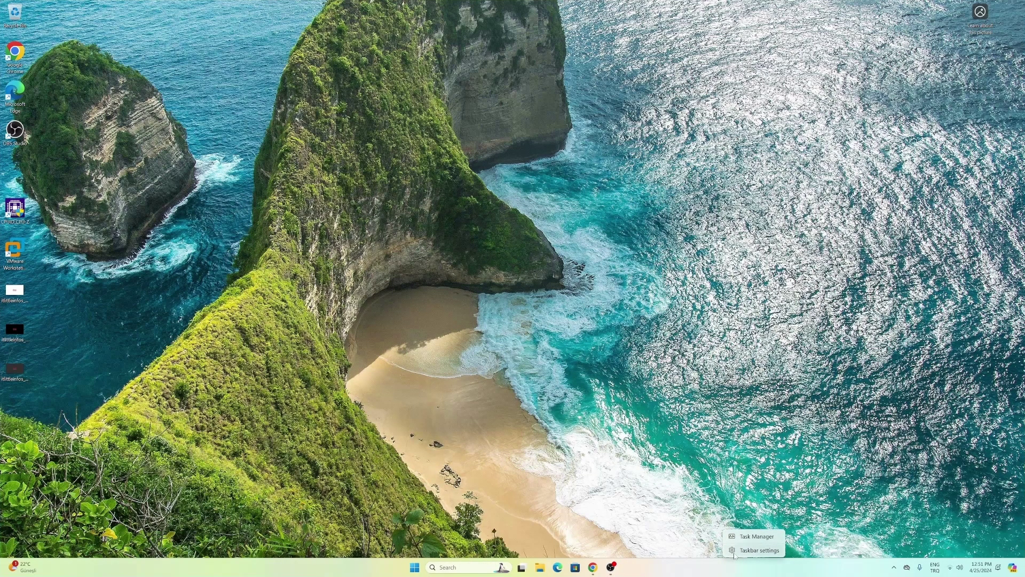
{"action": "left_click", "coordinate": [736, 554]}
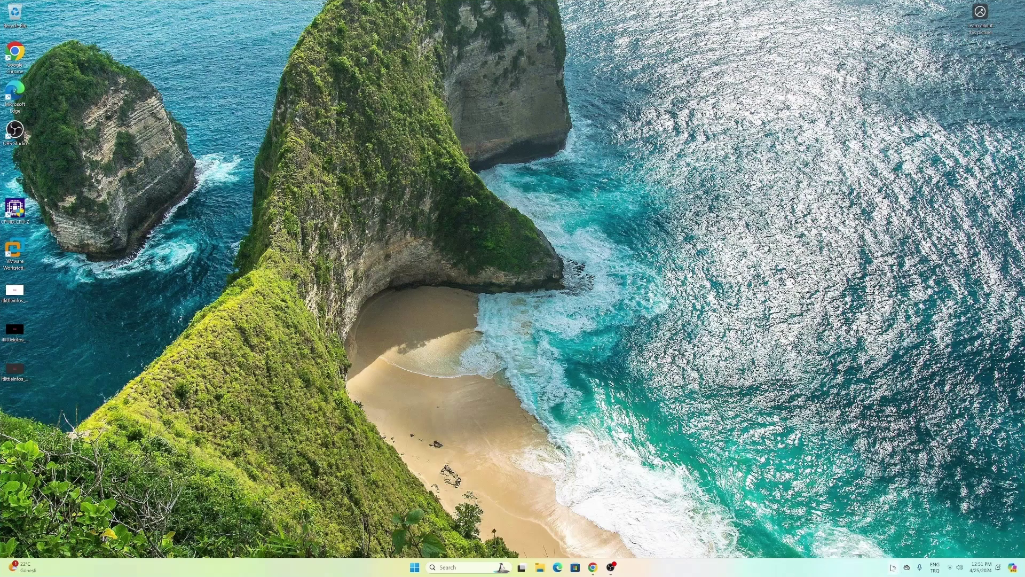
{"action": "left_click", "coordinate": [893, 567]}
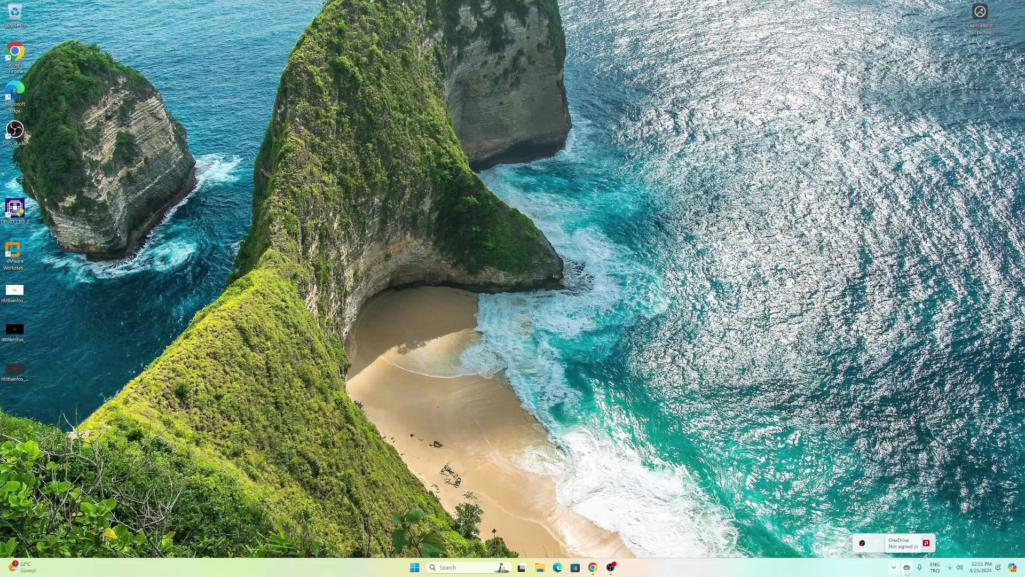
{"action": "left_click", "coordinate": [79, 202]}
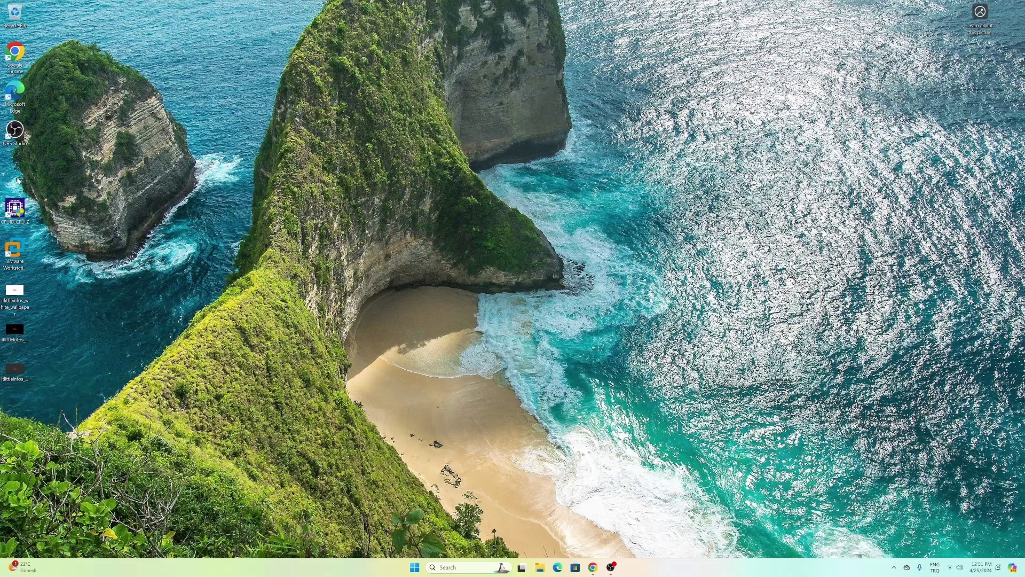
Step: Search for "con" from the Start menu and open Control Panel
{"action": "left_click", "coordinate": [408, 571]}
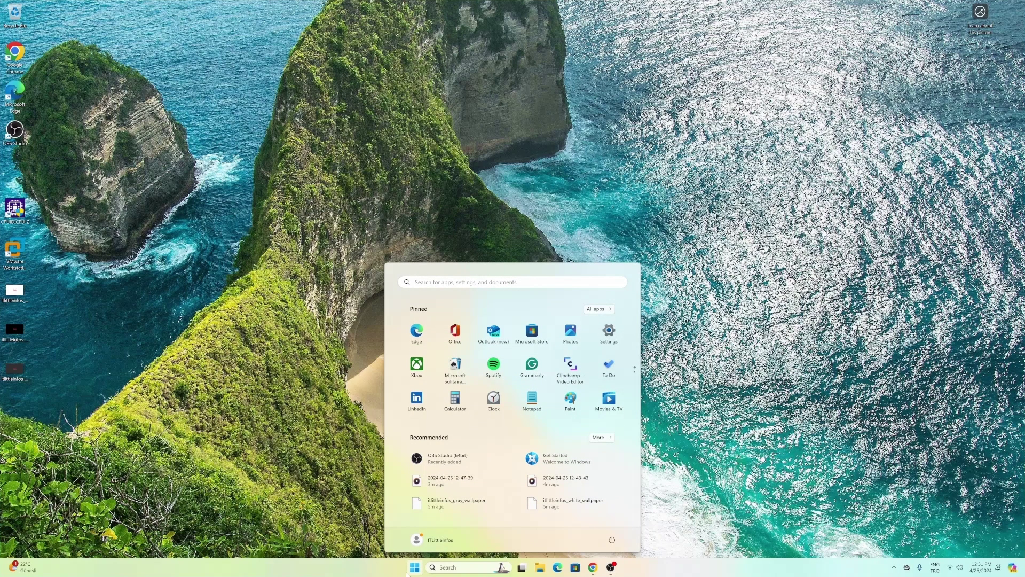
{"action": "type", "text": "con"}
{"action": "key", "text": "Return"}
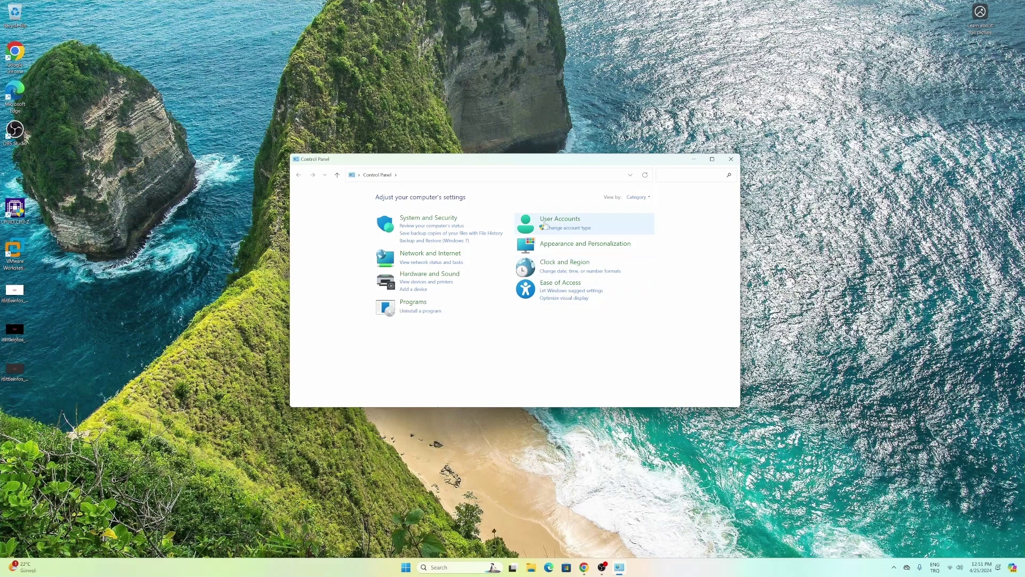
Step: Uninstall Microsoft OneDrive from the installed programs list in Control Panel, continuing past the warning about other logged-on users
{"action": "left_click", "coordinate": [419, 311]}
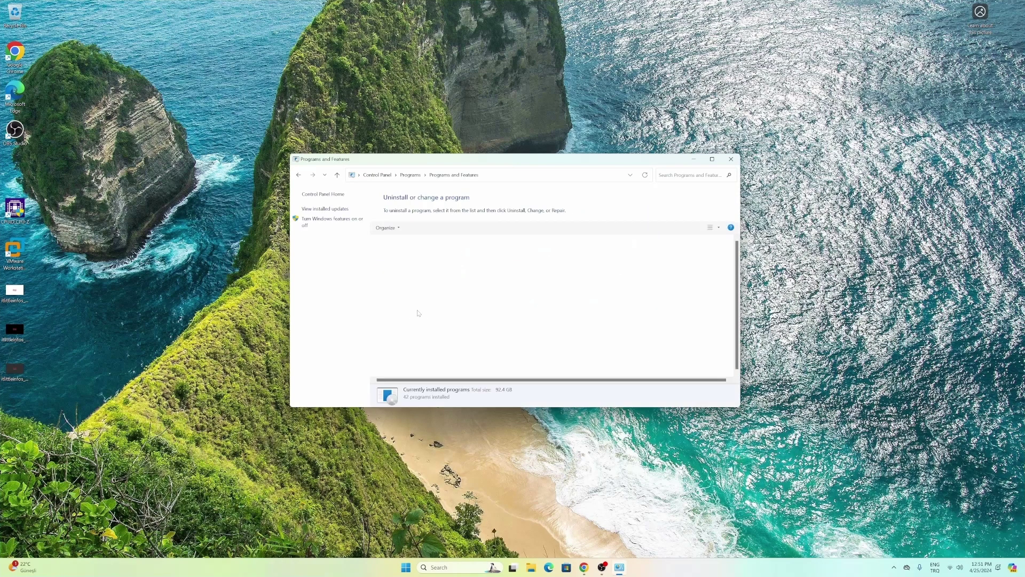
{"action": "scroll", "coordinate": [420, 314], "scroll_direction": "down", "scroll_amount": 2}
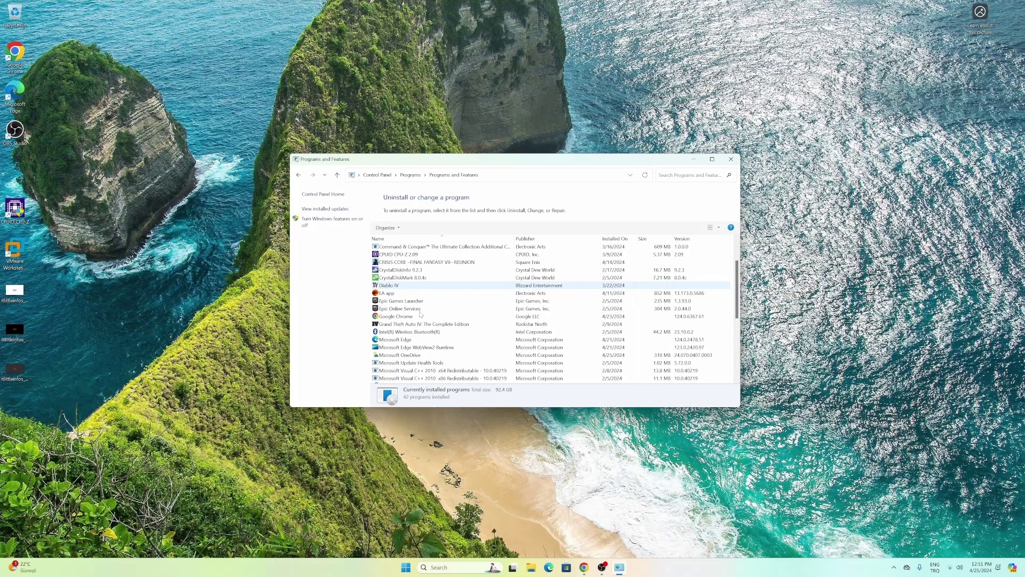
{"action": "scroll", "coordinate": [400, 299], "scroll_direction": "down", "scroll_amount": 3}
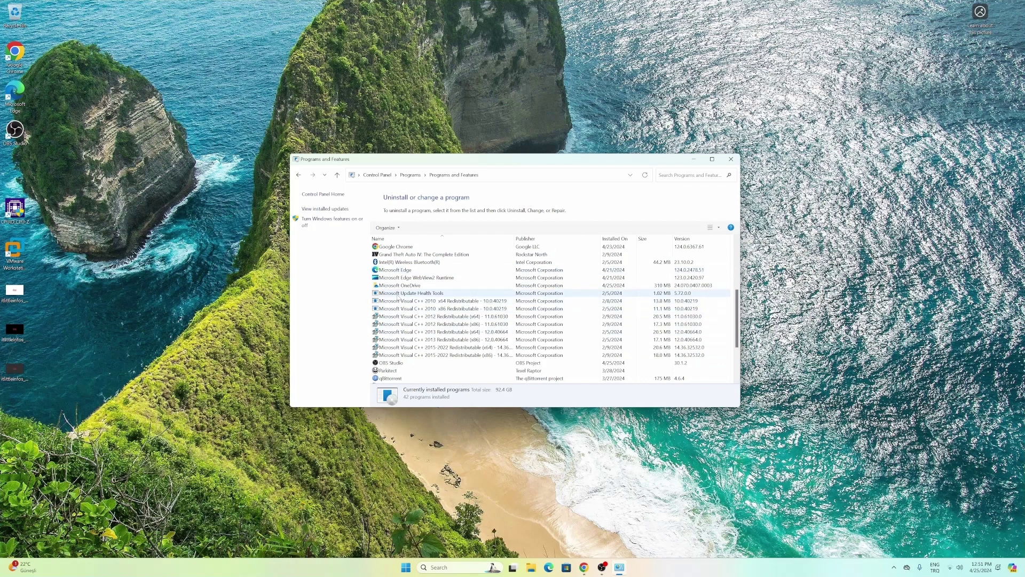
{"action": "left_click", "coordinate": [400, 285]}
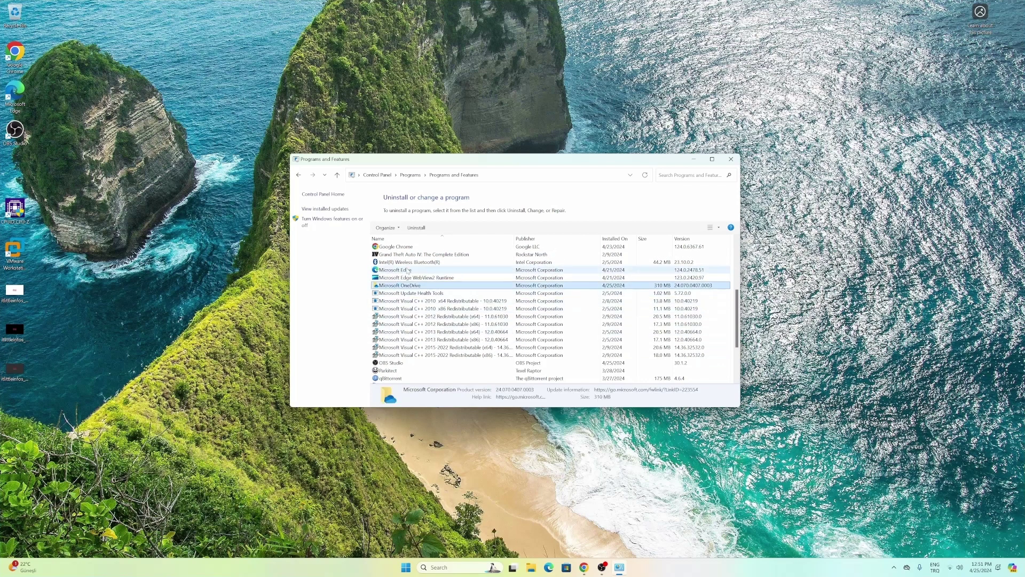
{"action": "left_click", "coordinate": [416, 228]}
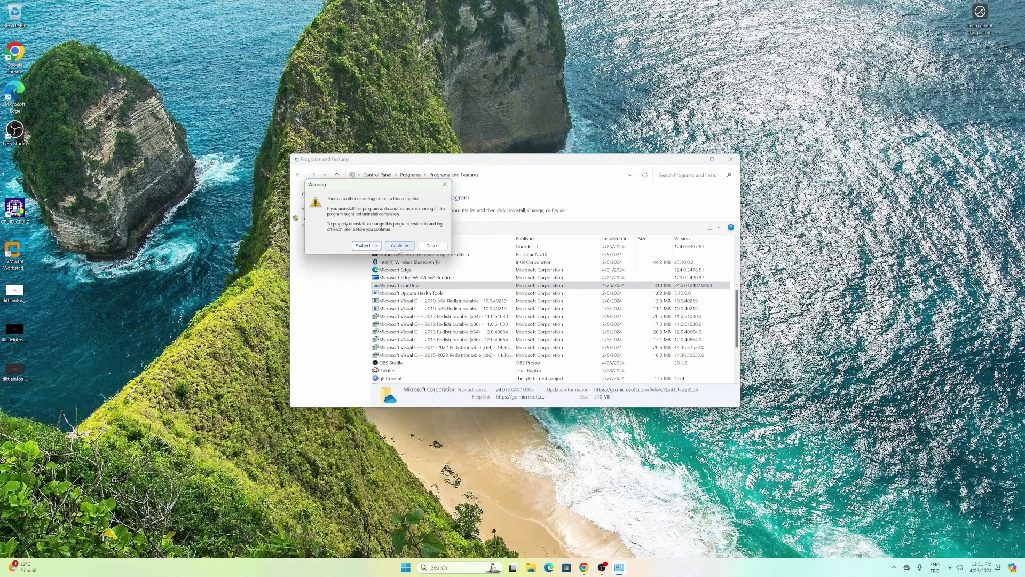
{"action": "left_click", "coordinate": [399, 246]}
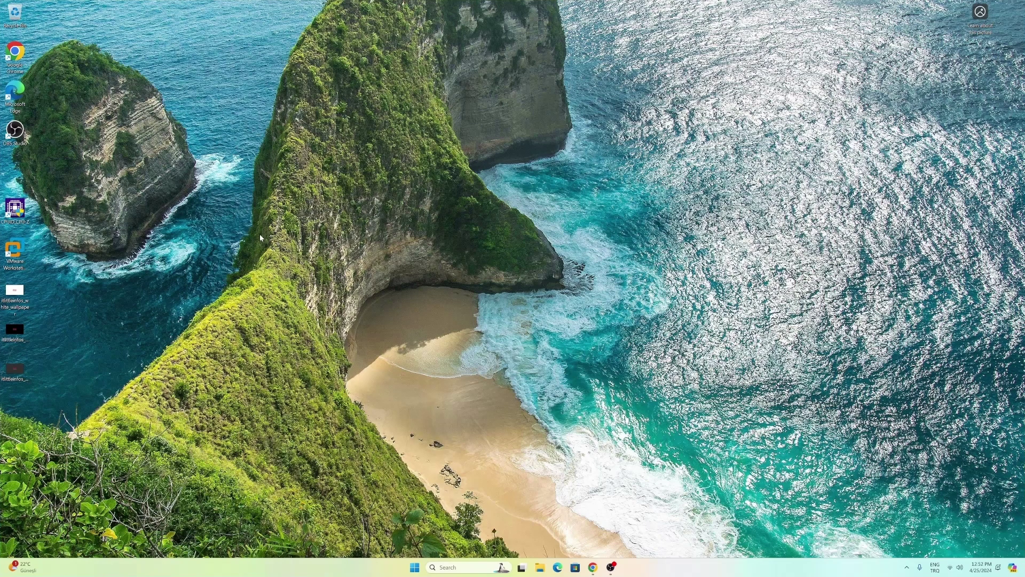
Step: Set the itlittleinfos_gray_wallpaper image on the desktop as the desktop background
{"action": "right_click", "coordinate": [15, 369]}
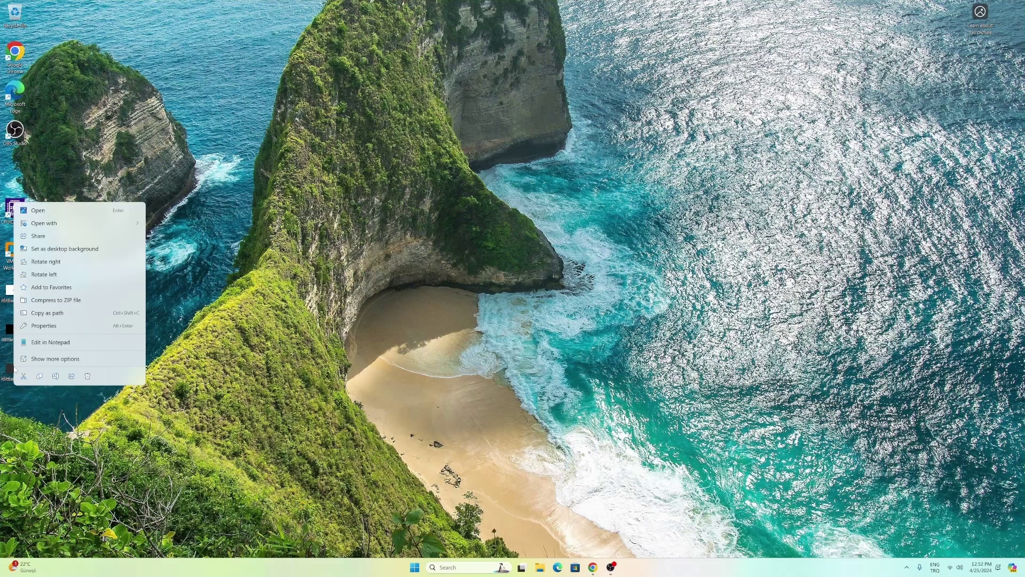
{"action": "left_click", "coordinate": [235, 338]}
{"action": "right_click", "coordinate": [15, 370]}
{"action": "key", "text": "Escape"}
{"action": "left_click", "coordinate": [23, 354]}
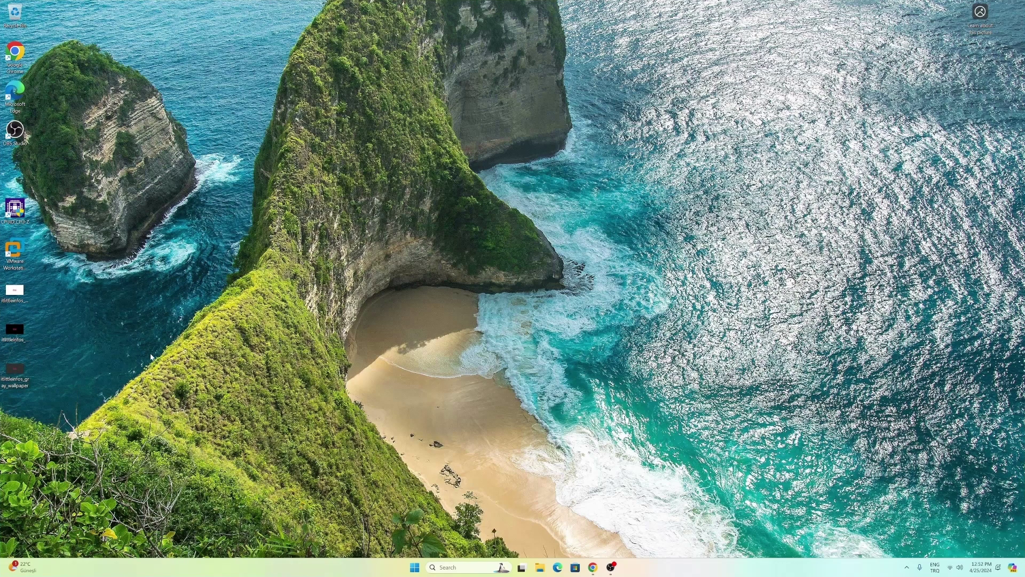
{"action": "right_click", "coordinate": [13, 371]}
{"action": "left_click", "coordinate": [12, 373]}
{"action": "right_click", "coordinate": [15, 378]}
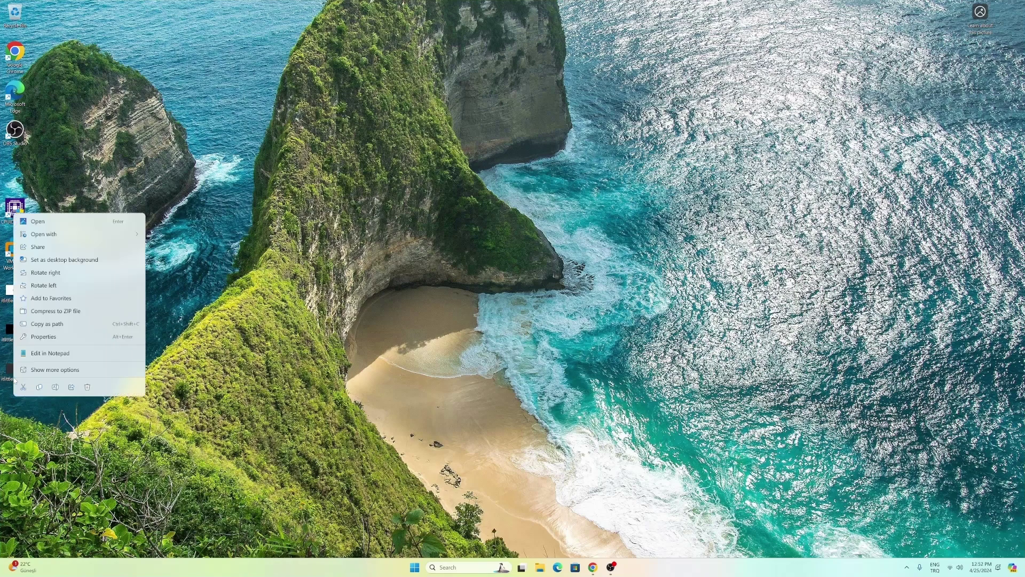
{"action": "left_click", "coordinate": [99, 263]}
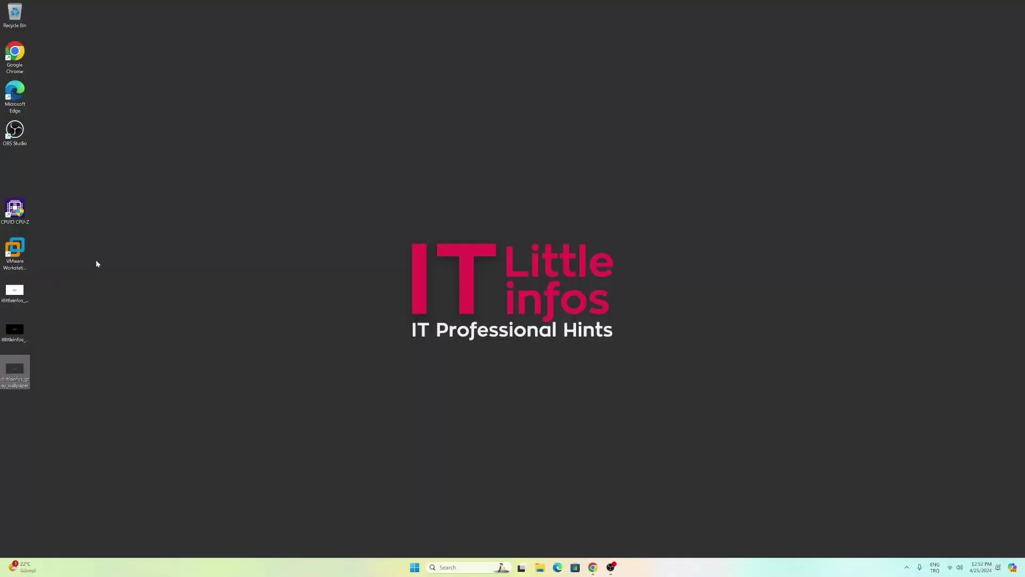
{"action": "left_click_drag", "start_coordinate": [229, 194], "coordinate": [693, 390]}
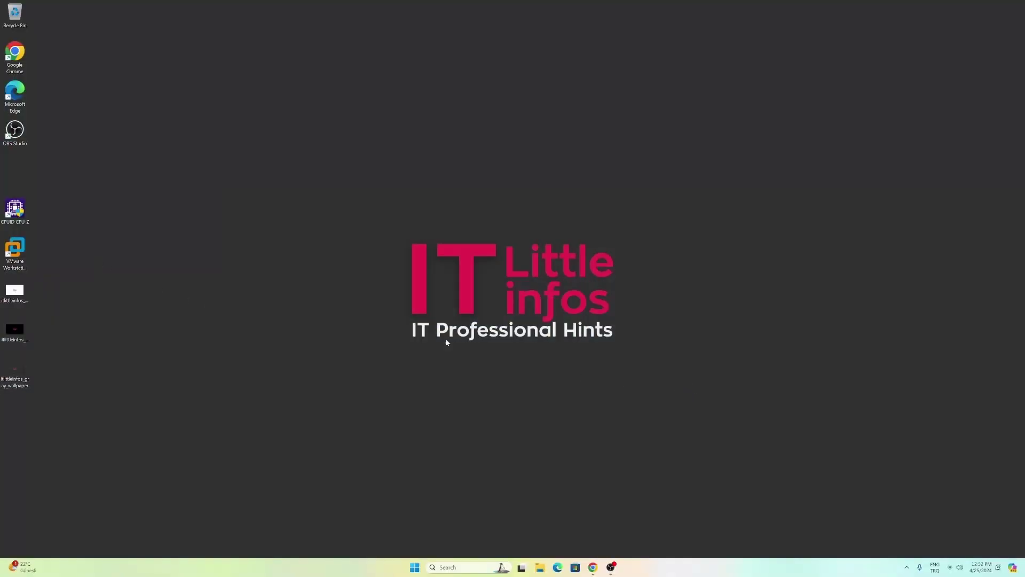
{"action": "left_click_drag", "start_coordinate": [49, 49], "coordinate": [7, 387]}
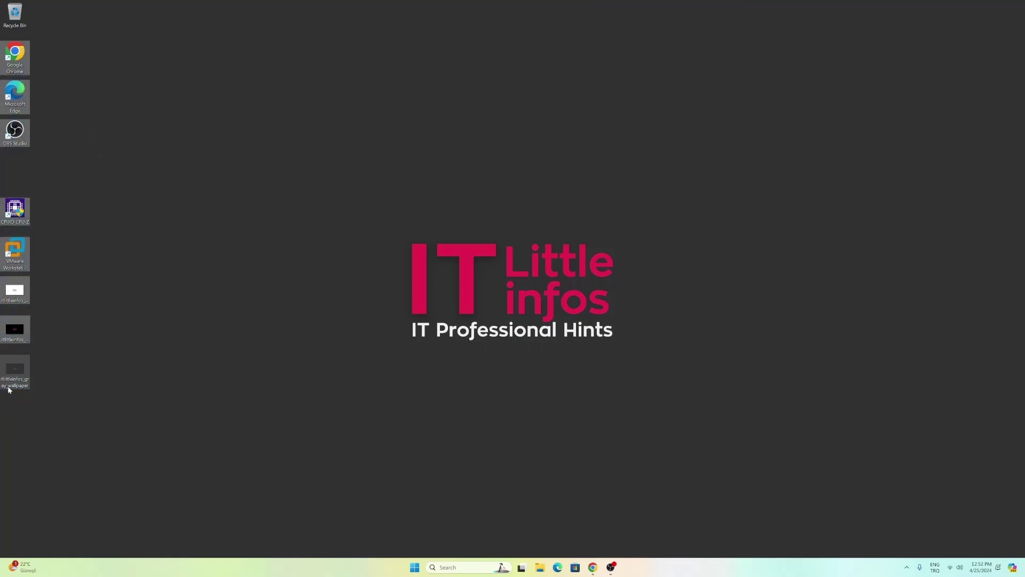
{"action": "left_click", "coordinate": [388, 343]}
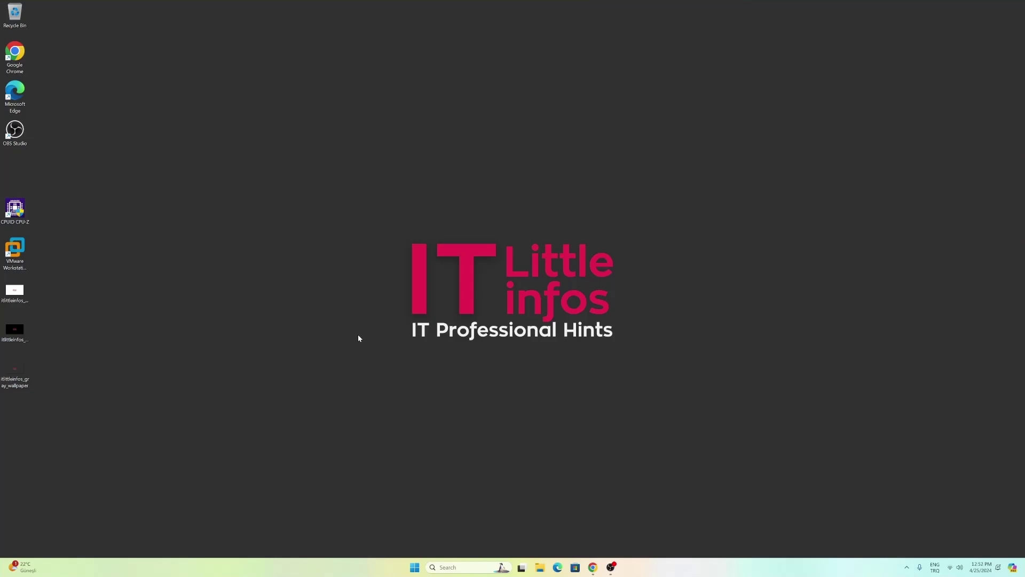
Step: Open the Personalization settings from the desktop, reposition and enlarge the window, and look through the available categories
{"action": "right_click", "coordinate": [329, 319]}
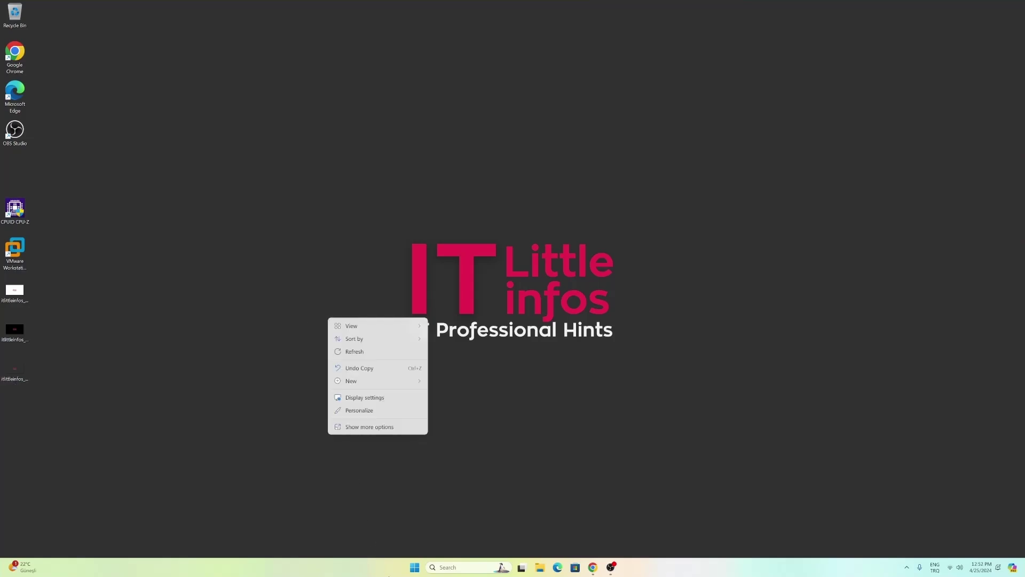
{"action": "left_click", "coordinate": [350, 410]}
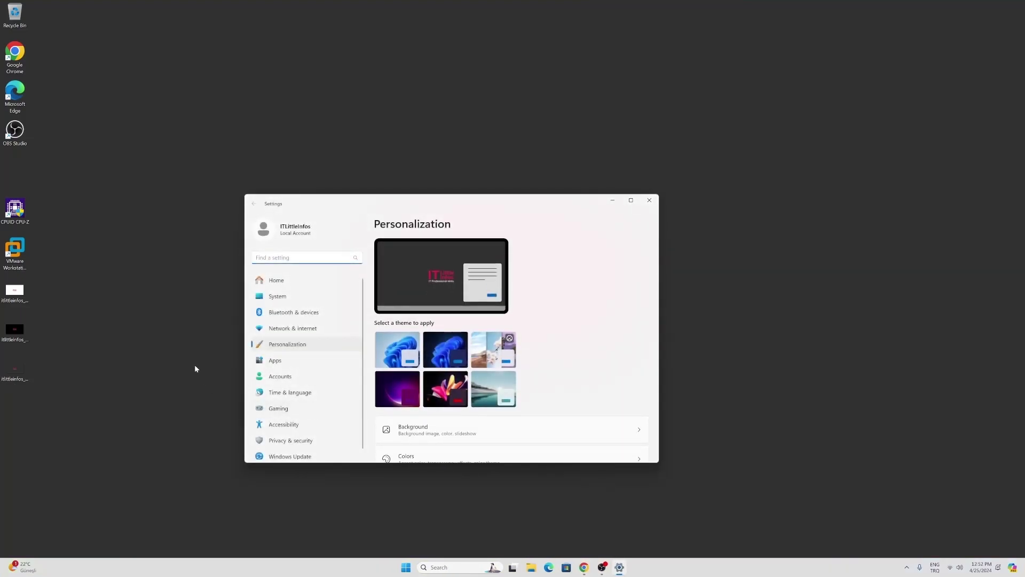
{"action": "right_click", "coordinate": [165, 320]}
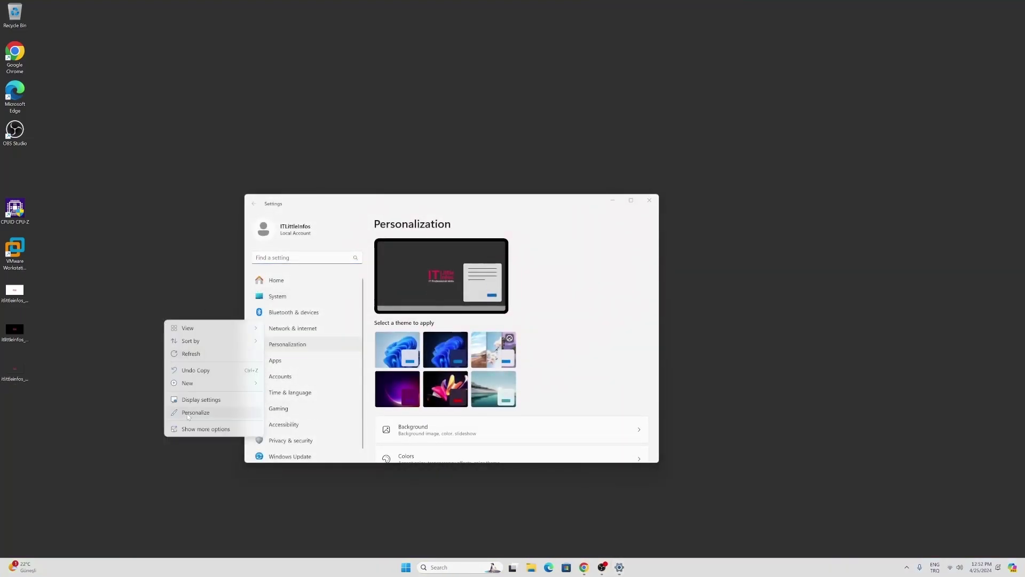
{"action": "left_click", "coordinate": [521, 201]}
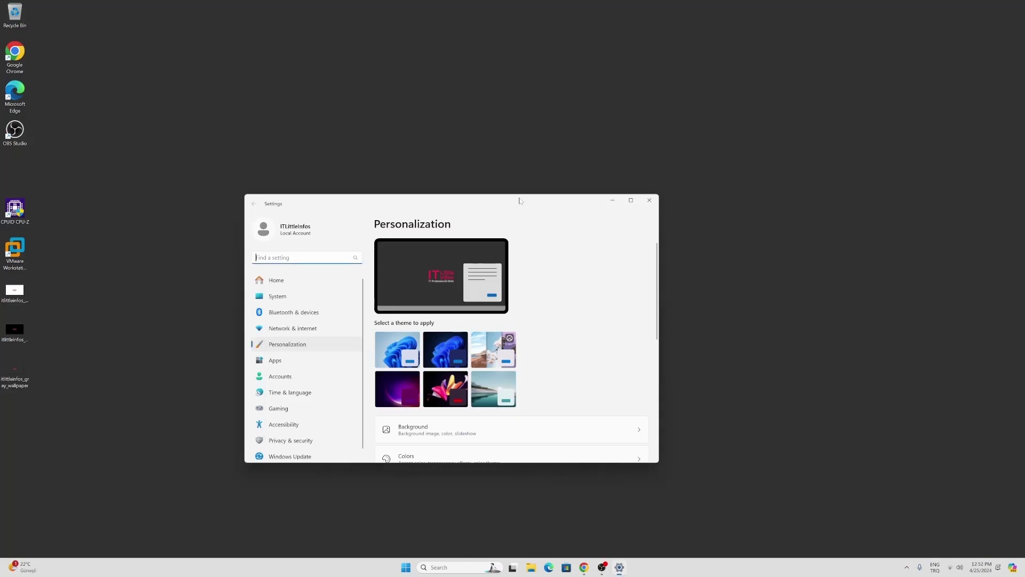
{"action": "left_click_drag", "start_coordinate": [521, 201], "coordinate": [555, 156]}
{"action": "scroll", "coordinate": [572, 301], "scroll_direction": "down", "scroll_amount": 2}
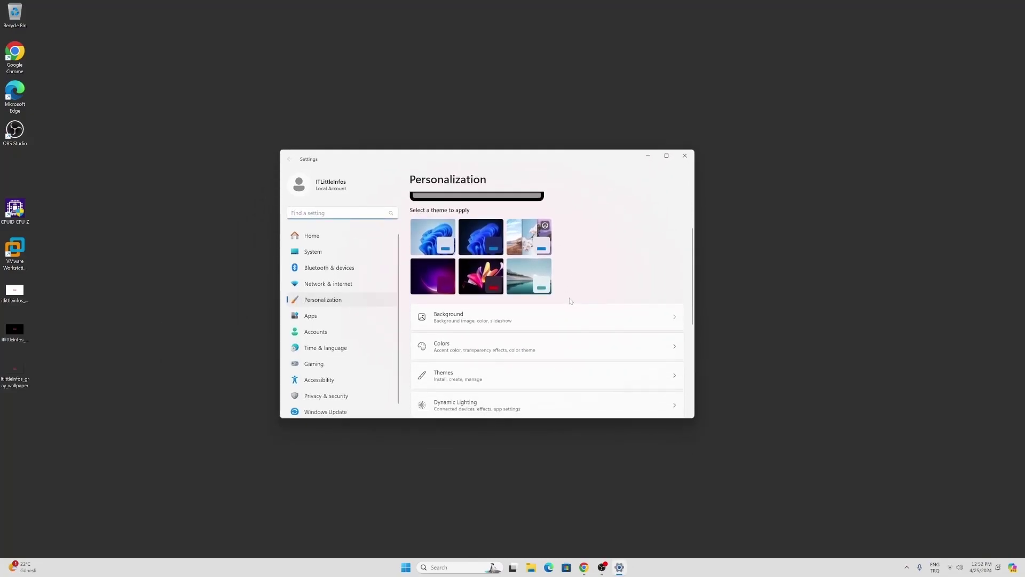
{"action": "left_click_drag", "start_coordinate": [554, 417], "coordinate": [561, 517]}
{"action": "scroll", "coordinate": [551, 440], "scroll_direction": "down", "scroll_amount": 2}
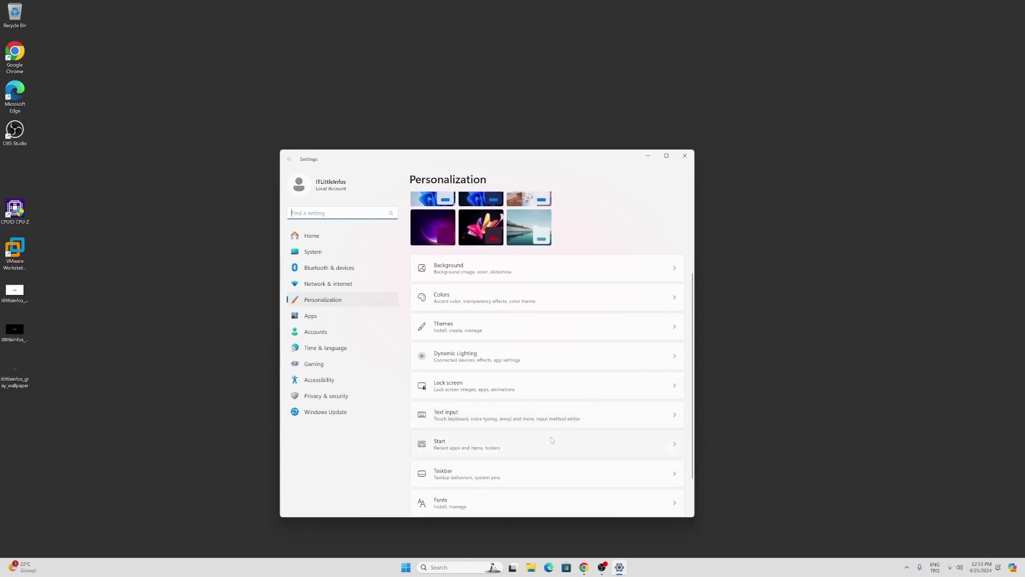
{"action": "scroll", "coordinate": [550, 436], "scroll_direction": "up", "scroll_amount": 2}
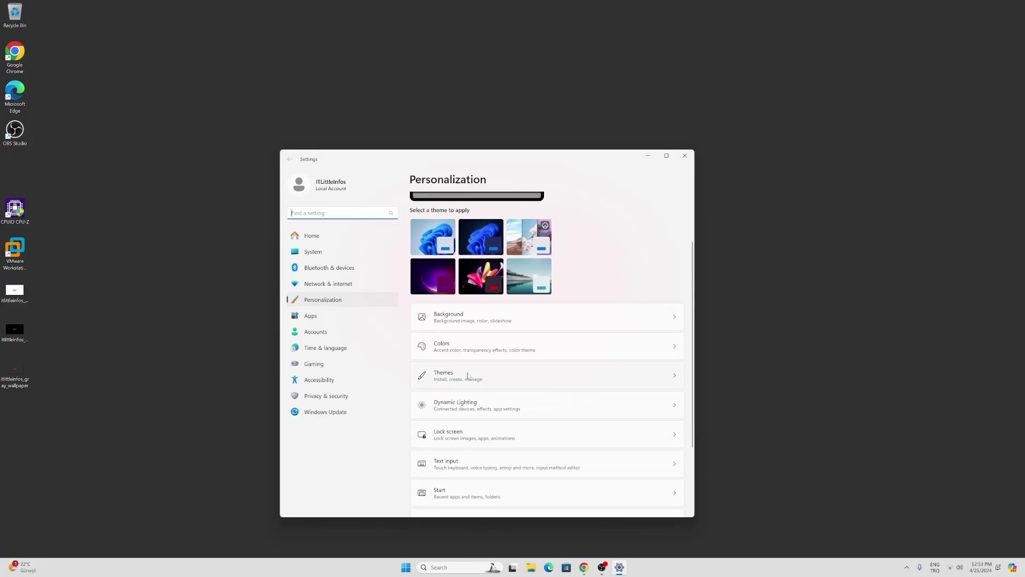
Step: Review the Background settings, including recent images and the fit option, and return to the Personalization page
{"action": "left_click", "coordinate": [464, 314]}
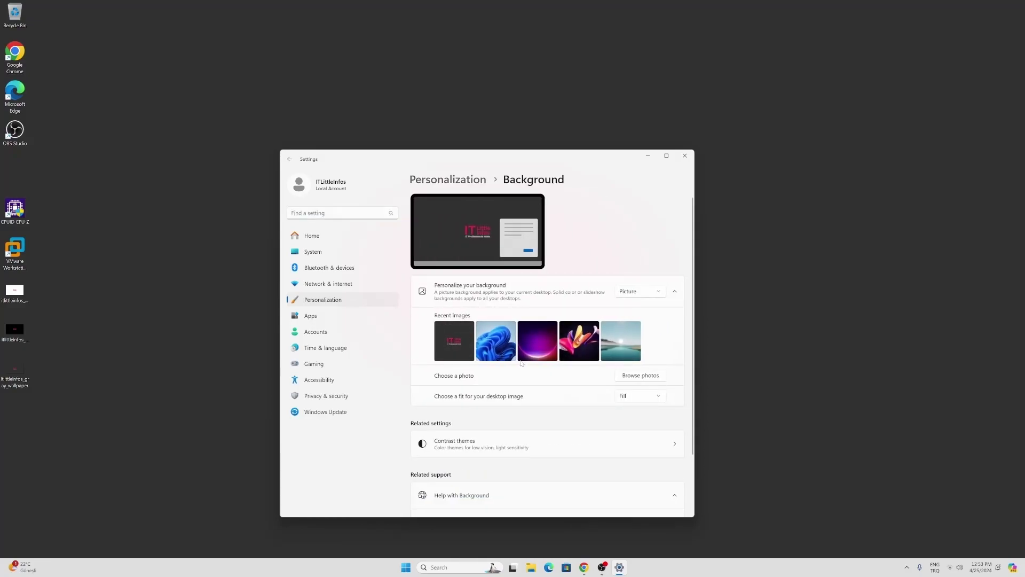
{"action": "scroll", "coordinate": [541, 439], "scroll_direction": "down", "scroll_amount": 2}
{"action": "scroll", "coordinate": [541, 440], "scroll_direction": "down", "scroll_amount": 1}
{"action": "scroll", "coordinate": [541, 441], "scroll_direction": "up", "scroll_amount": 3}
{"action": "left_click", "coordinate": [323, 299]}
Step: Open the Colors settings and switch the mode to Dark, back to Light, and to Dark again
{"action": "left_click", "coordinate": [463, 414]}
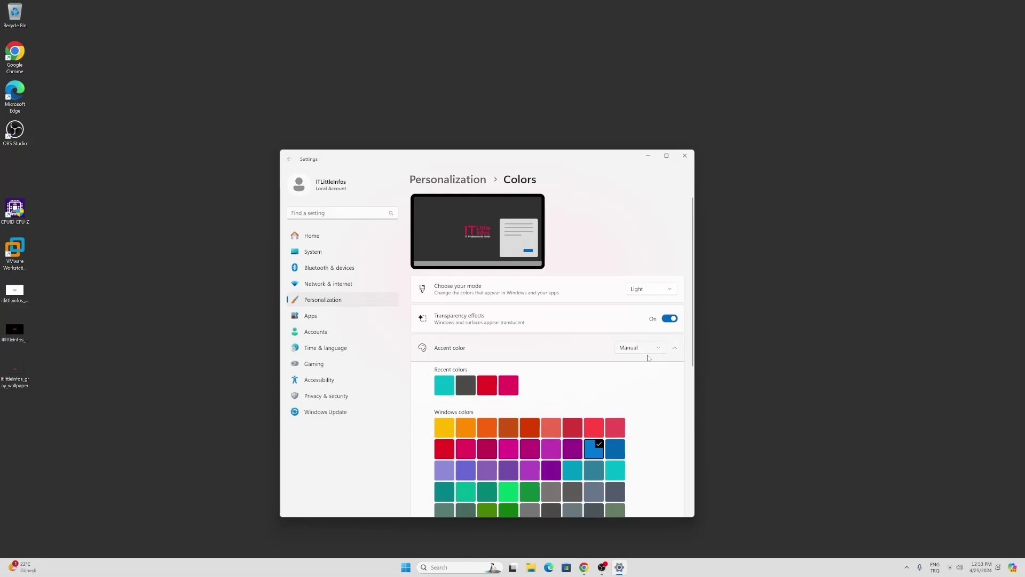
{"action": "left_click", "coordinate": [668, 289]}
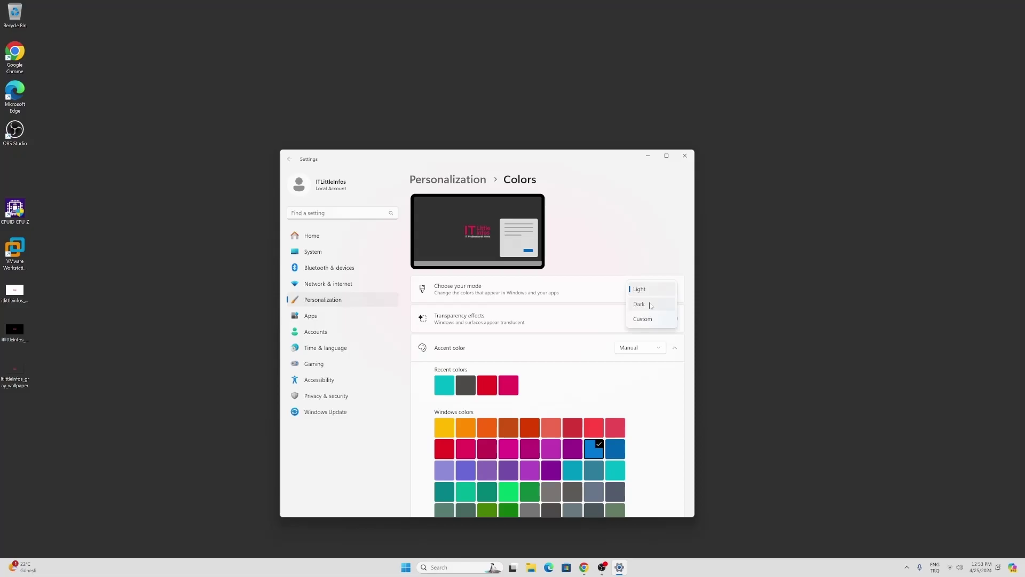
{"action": "left_click", "coordinate": [650, 304]}
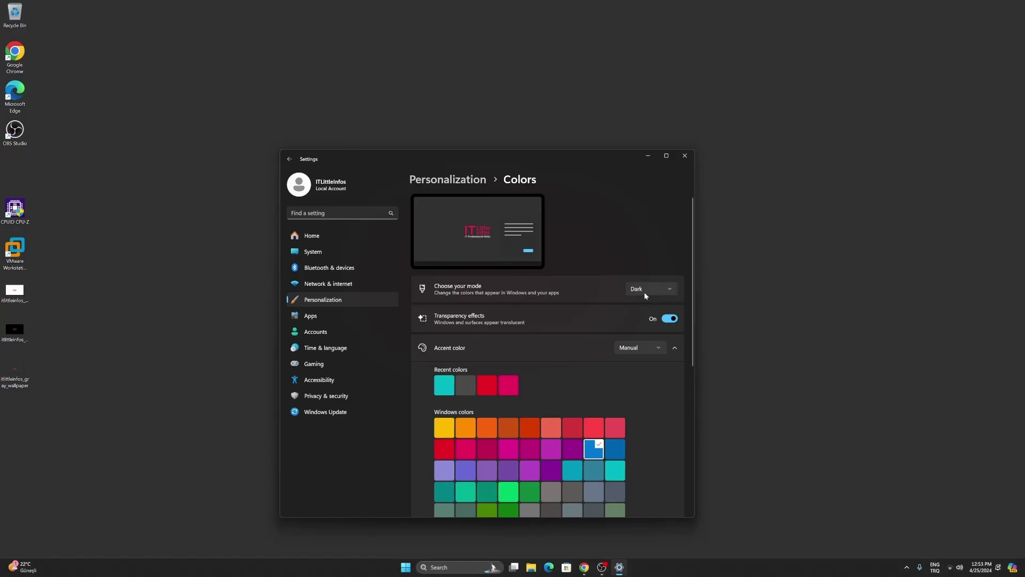
{"action": "left_click", "coordinate": [644, 292]}
{"action": "left_click", "coordinate": [636, 275]}
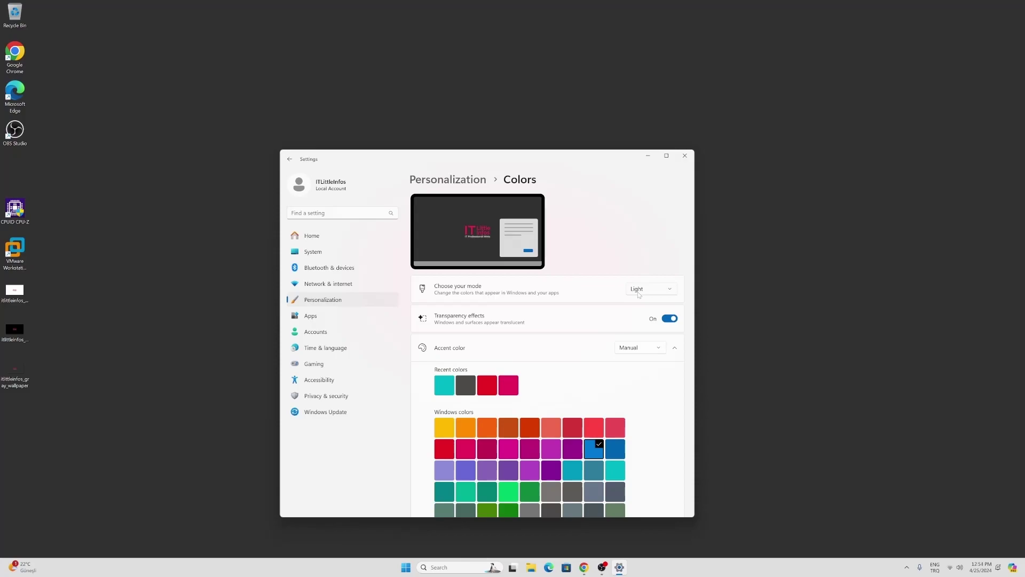
{"action": "left_click", "coordinate": [639, 292]}
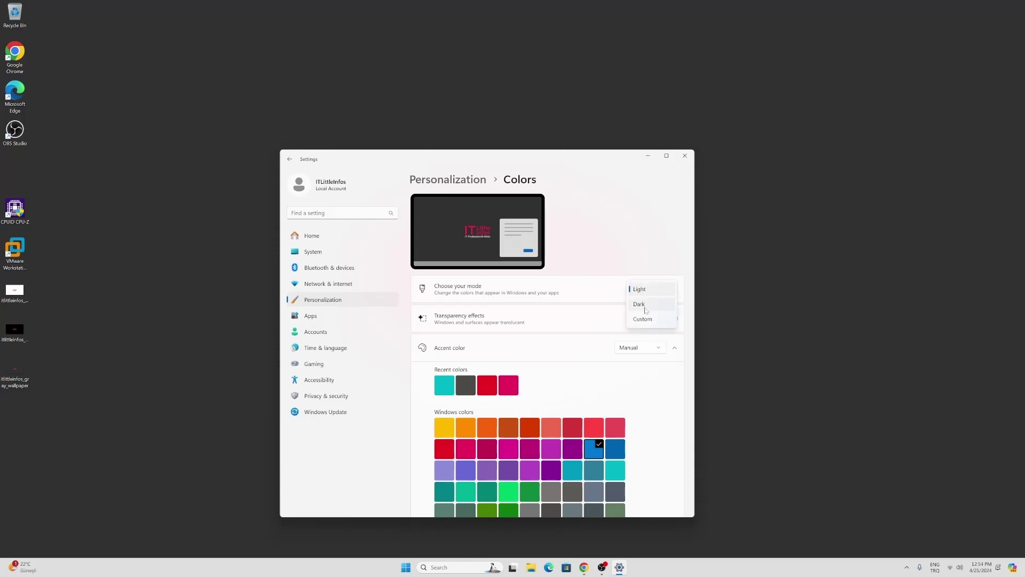
{"action": "left_click", "coordinate": [646, 309]}
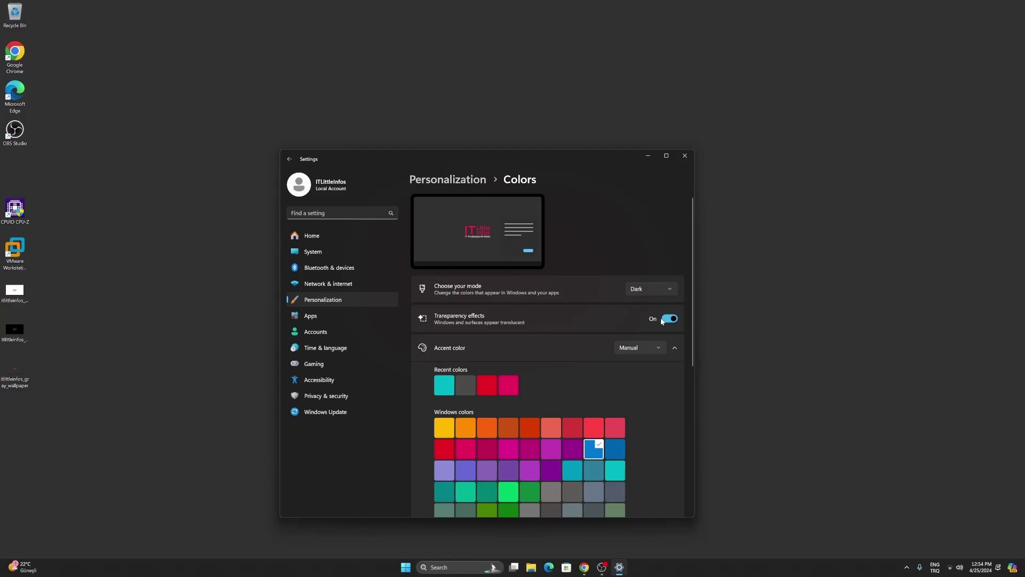
Step: Move the Settings window aside and toggle the transparency effects off and on to compare them
{"action": "left_click_drag", "start_coordinate": [535, 153], "coordinate": [424, 143]}
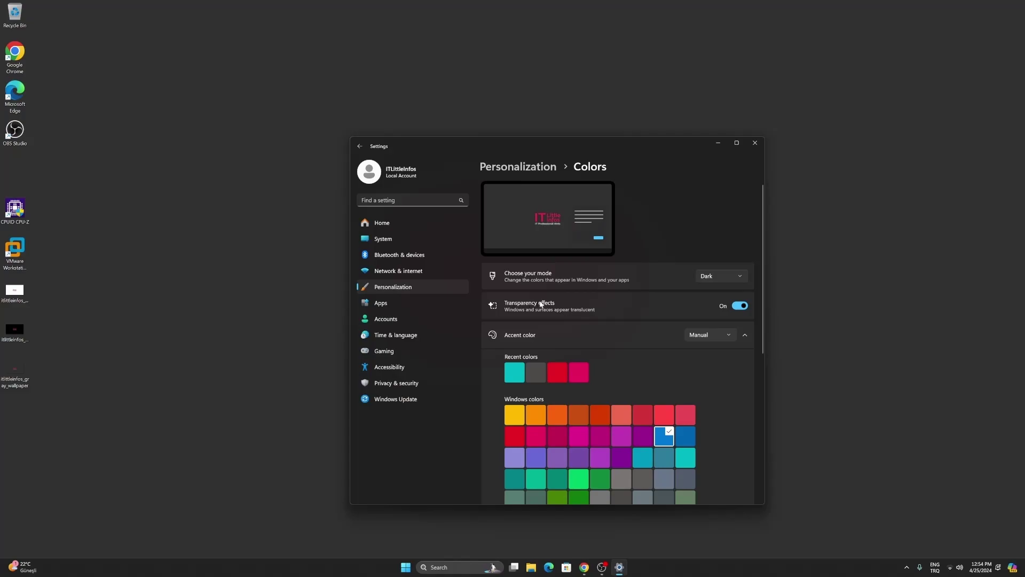
{"action": "left_click", "coordinate": [738, 308]}
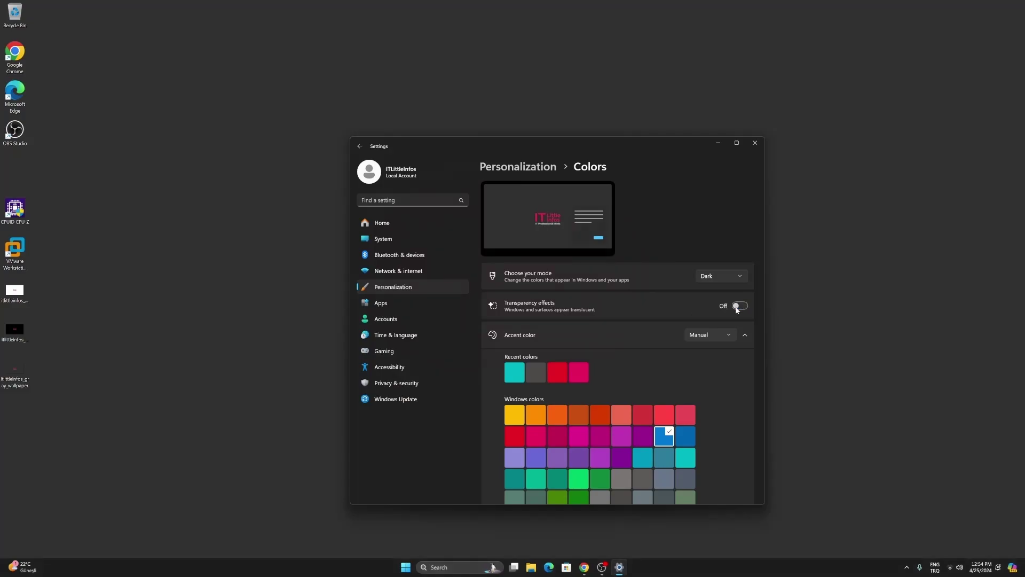
{"action": "left_click", "coordinate": [737, 308]}
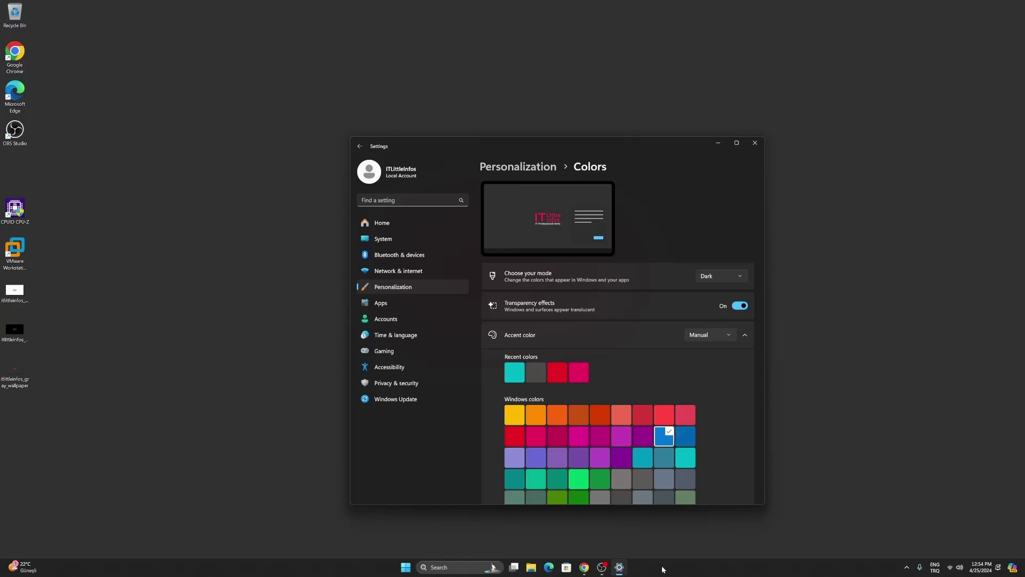
{"action": "left_click", "coordinate": [738, 308]}
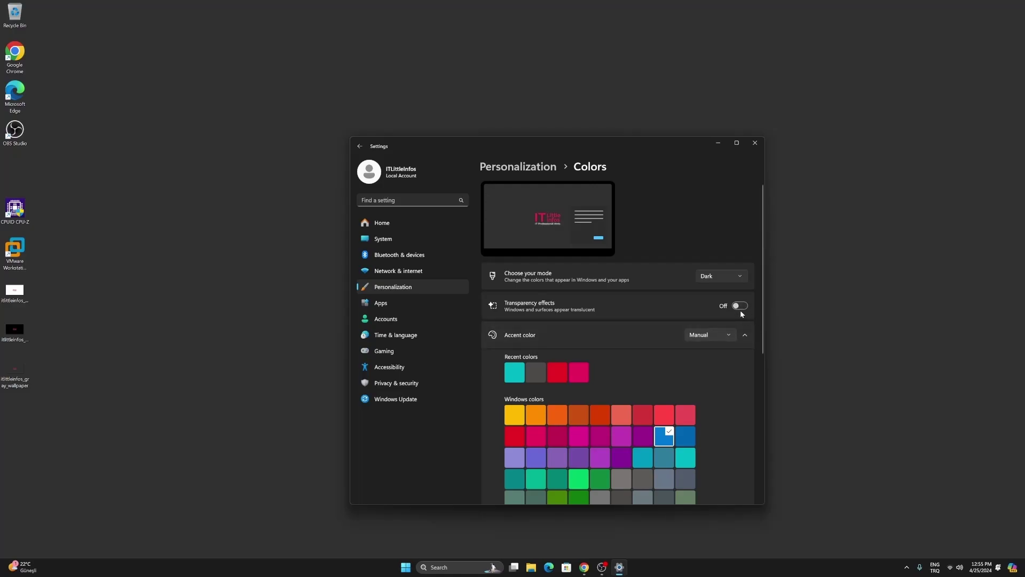
Step: Try neighbouring accent colors, choose the darker blue at the end of the second row, and review the remaining color options
{"action": "left_click_drag", "start_coordinate": [761, 306], "coordinate": [763, 343]}
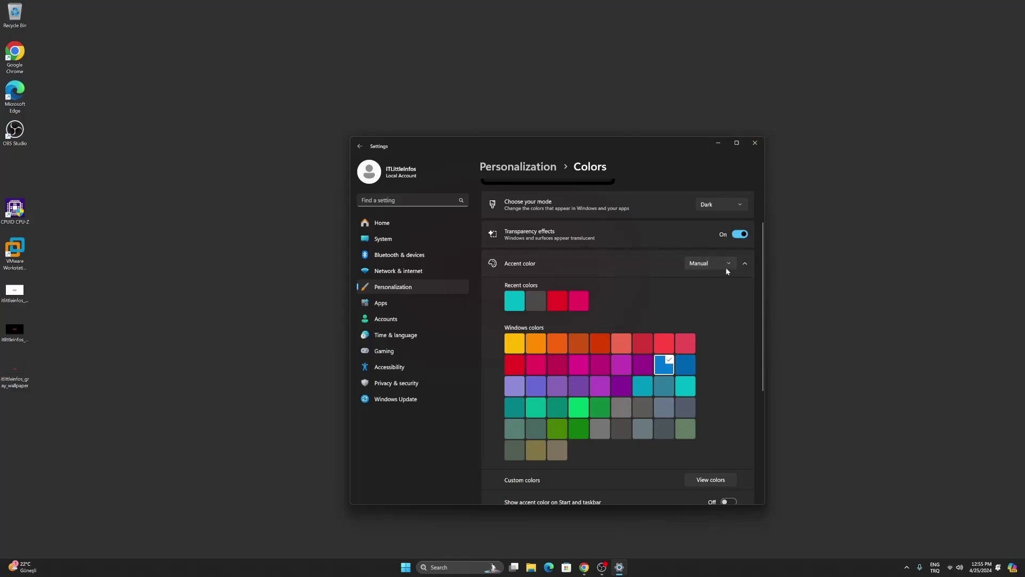
{"action": "left_click", "coordinate": [642, 364]}
{"action": "left_click", "coordinate": [664, 368]}
{"action": "left_click", "coordinate": [685, 370]}
{"action": "scroll", "coordinate": [718, 401], "scroll_direction": "down", "scroll_amount": 1}
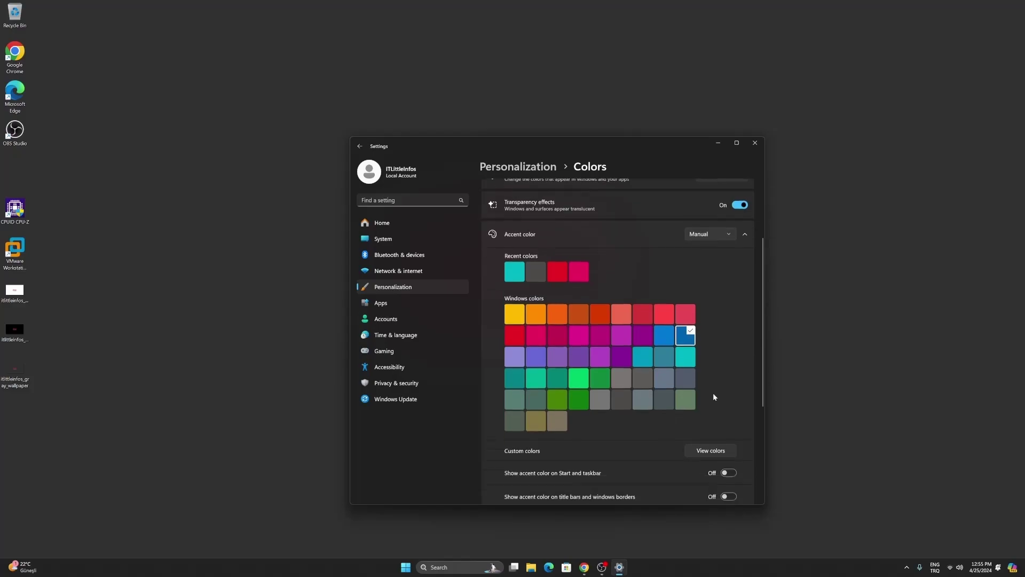
{"action": "scroll", "coordinate": [714, 397], "scroll_direction": "down", "scroll_amount": 3}
{"action": "scroll", "coordinate": [656, 427], "scroll_direction": "down", "scroll_amount": 2}
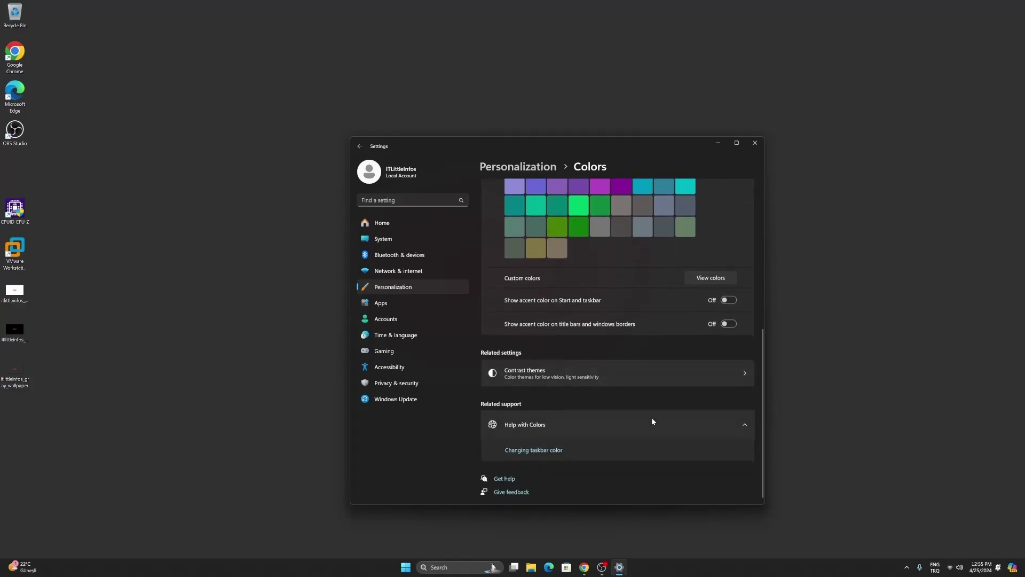
{"action": "scroll", "coordinate": [715, 342], "scroll_direction": "up", "scroll_amount": 6}
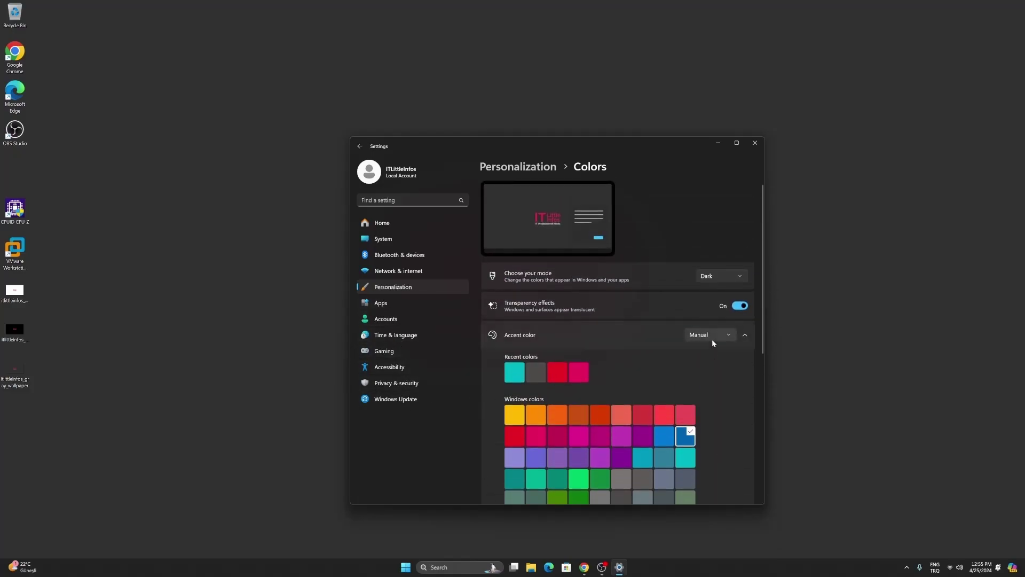
Step: Return to the Personalization page and mark the column of icons on the desktop
{"action": "left_click", "coordinate": [383, 290]}
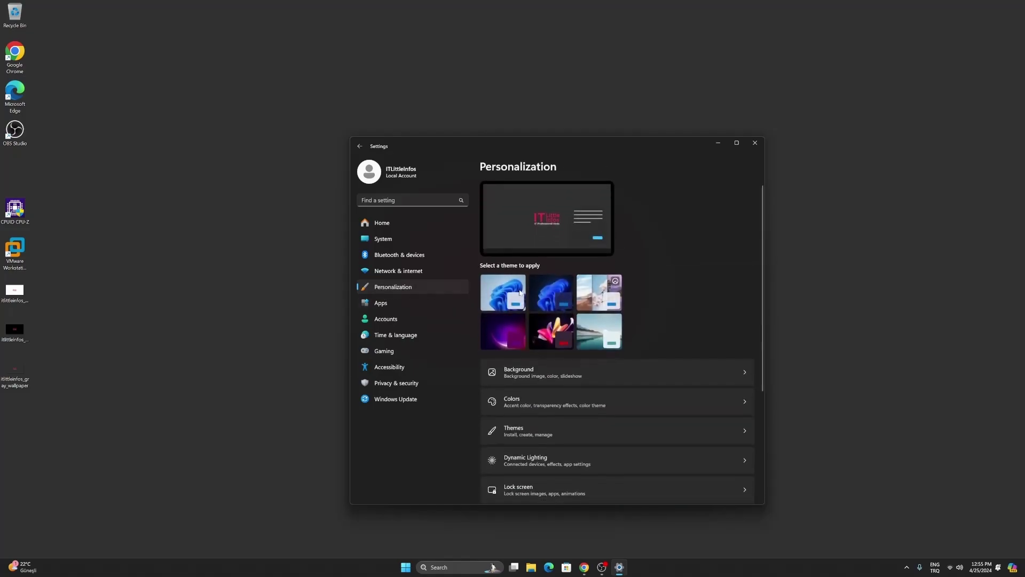
{"action": "scroll", "coordinate": [561, 392], "scroll_direction": "down", "scroll_amount": 2}
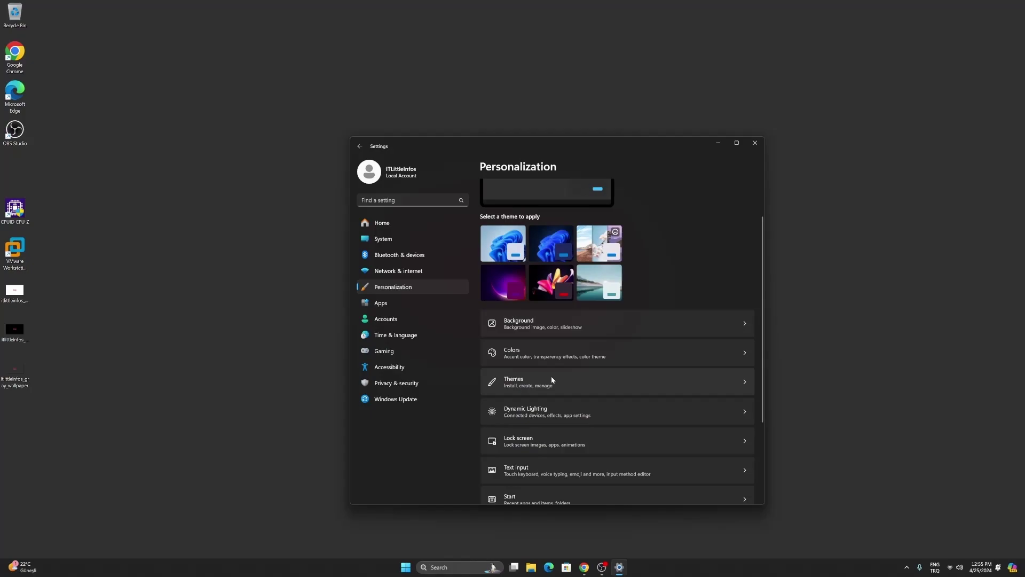
{"action": "left_click_drag", "start_coordinate": [95, 3], "coordinate": [94, 318]}
{"action": "left_click_drag", "start_coordinate": [173, 9], "coordinate": [64, 385]}
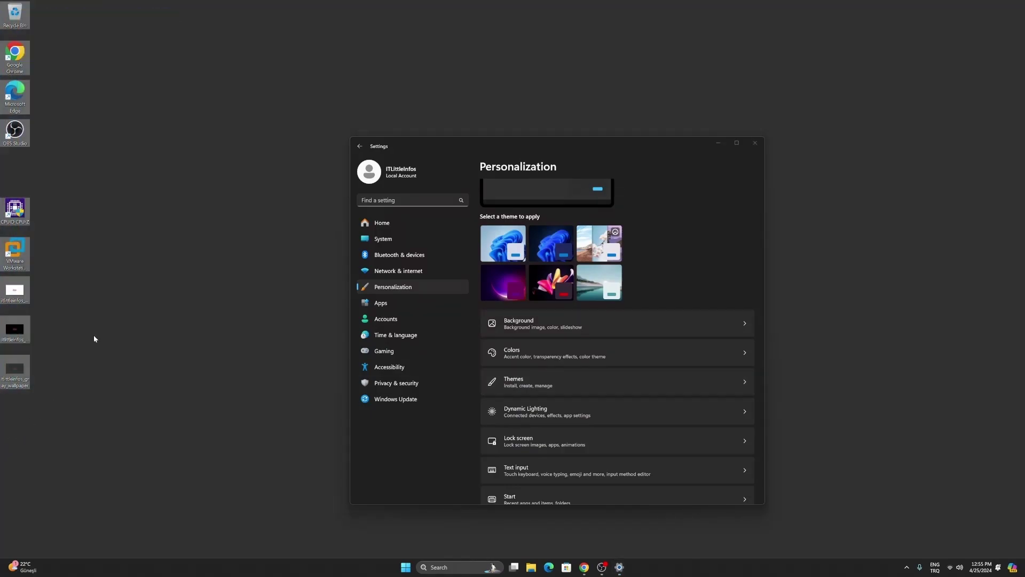
Step: Check the Colors and Background settings for desktop icon options and return to the Personalization page
{"action": "left_click", "coordinate": [508, 362]}
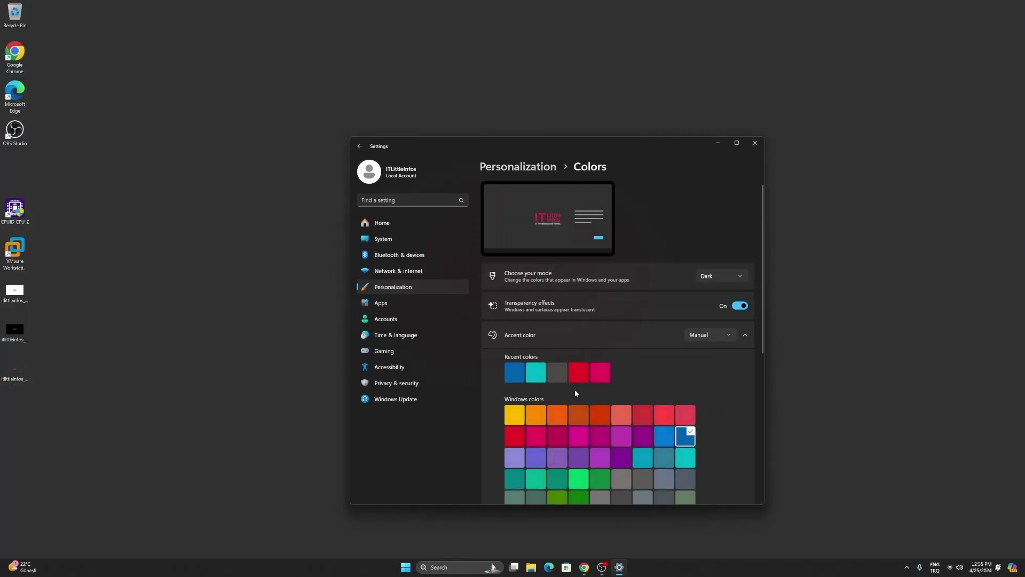
{"action": "scroll", "coordinate": [575, 388], "scroll_direction": "down", "scroll_amount": 5}
{"action": "scroll", "coordinate": [574, 389], "scroll_direction": "up", "scroll_amount": 5}
{"action": "left_click", "coordinate": [427, 287]}
{"action": "left_click", "coordinate": [544, 373]}
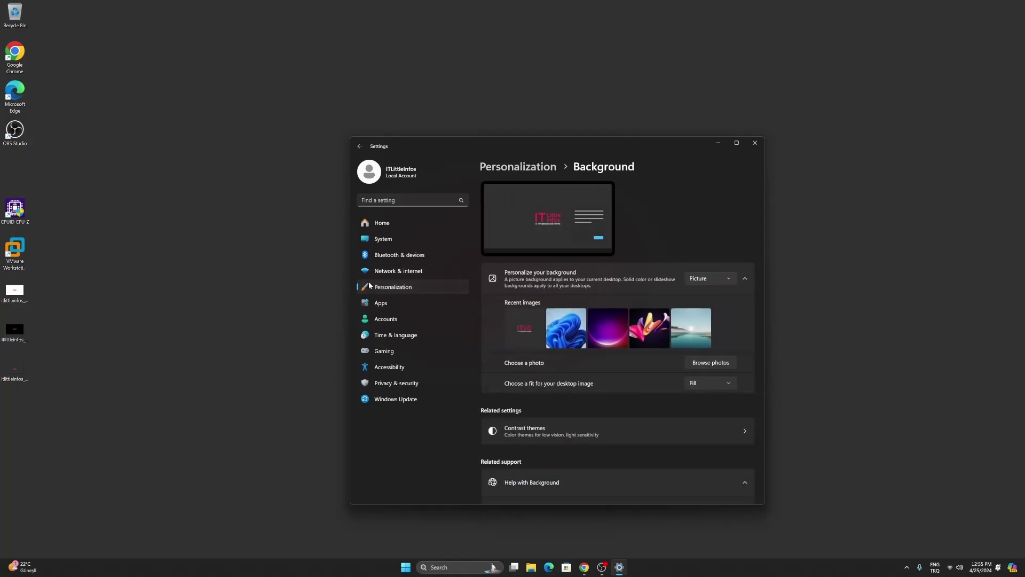
{"action": "scroll", "coordinate": [632, 404], "scroll_direction": "down", "scroll_amount": 3}
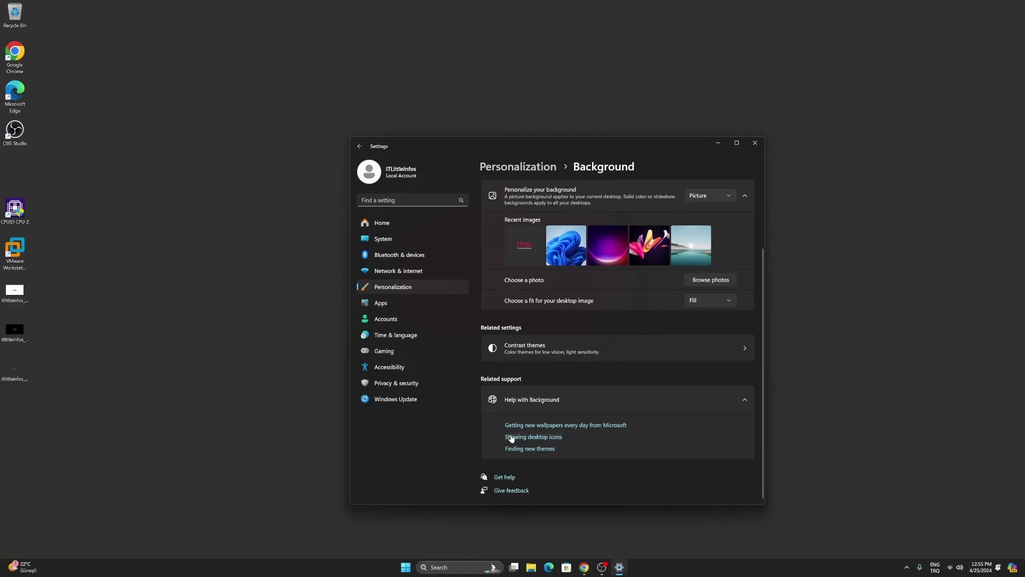
{"action": "left_click", "coordinate": [411, 284]}
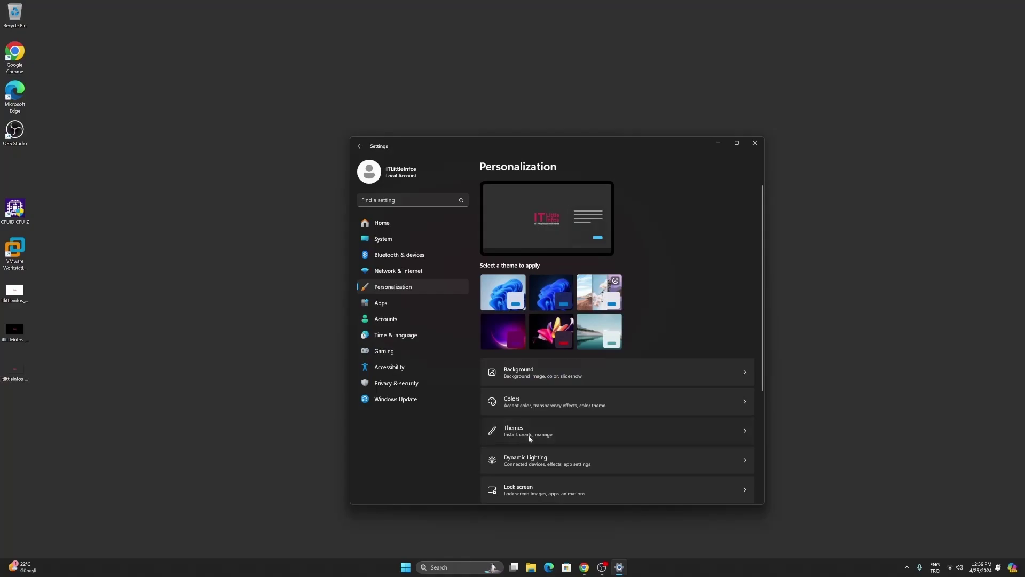
Step: Review the Themes settings and open the related Desktop icon settings
{"action": "left_click", "coordinate": [529, 433]}
{"action": "scroll", "coordinate": [528, 436], "scroll_direction": "down", "scroll_amount": 5}
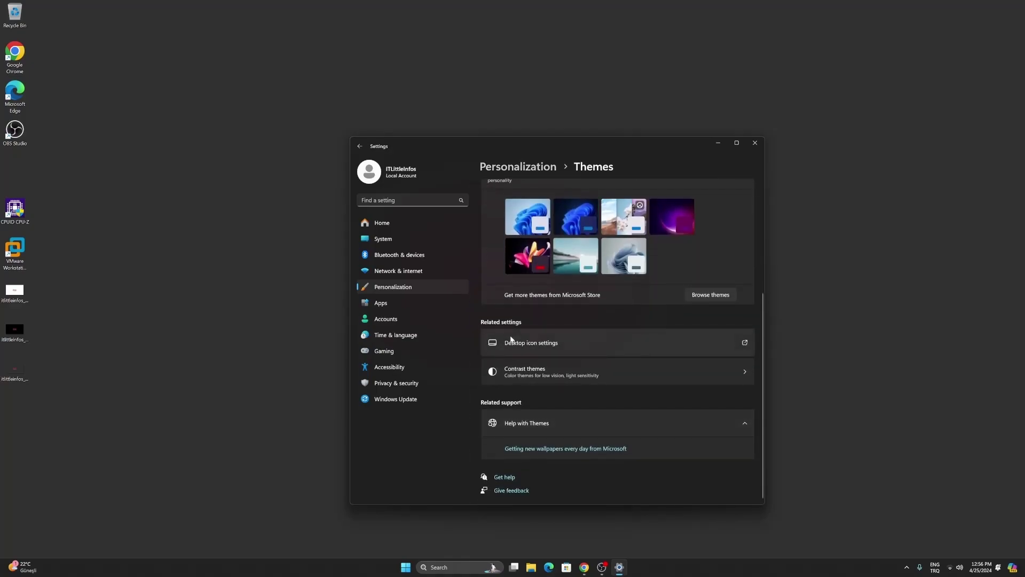
{"action": "scroll", "coordinate": [519, 347], "scroll_direction": "up", "scroll_amount": 4}
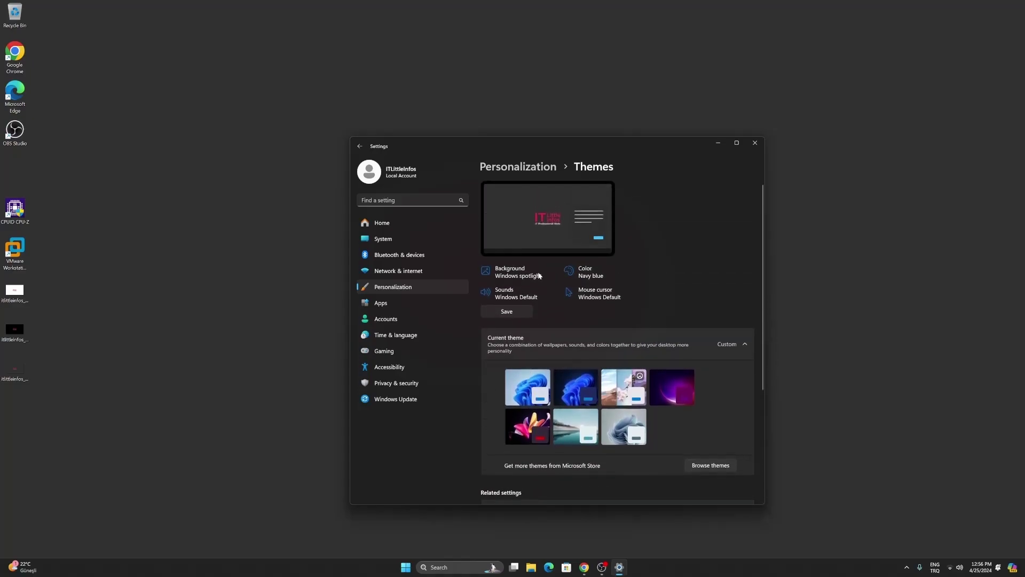
{"action": "scroll", "coordinate": [552, 367], "scroll_direction": "down", "scroll_amount": 3}
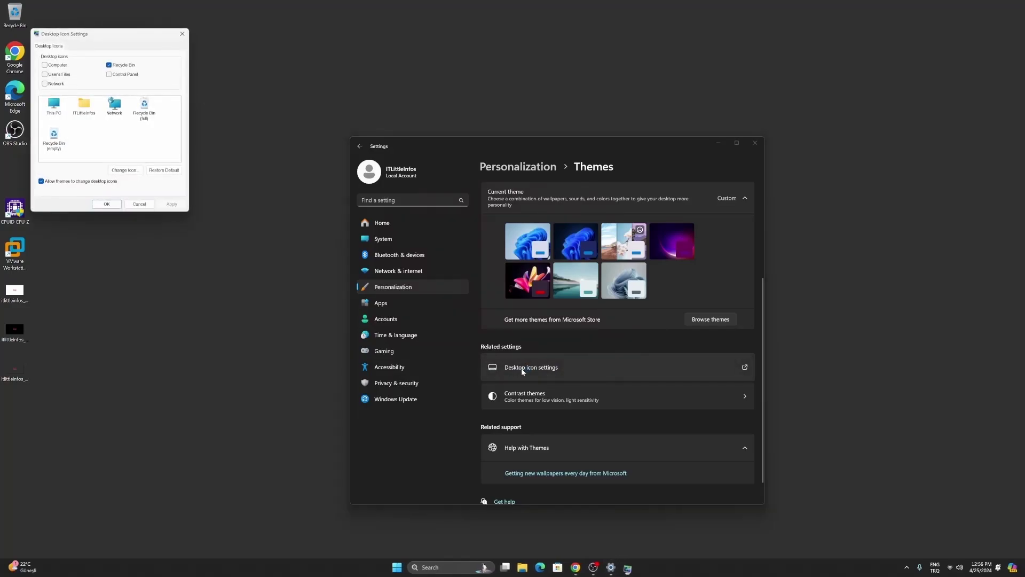
Step: Enable the Computer, User's Files, Network and Control Panel desktop icons, apply the change and close the dialog
{"action": "left_click_drag", "start_coordinate": [117, 33], "coordinate": [442, 201]}
{"action": "left_click", "coordinate": [367, 233]}
{"action": "left_click", "coordinate": [367, 242]}
{"action": "left_click", "coordinate": [368, 251]}
{"action": "left_click", "coordinate": [432, 242]}
{"action": "left_click", "coordinate": [485, 371]}
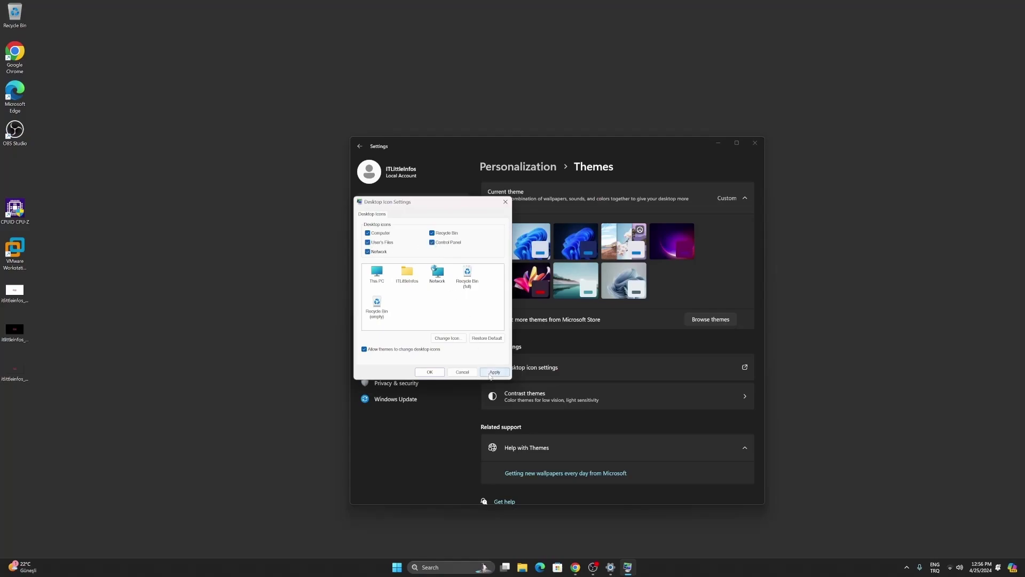
{"action": "left_click", "coordinate": [427, 373]}
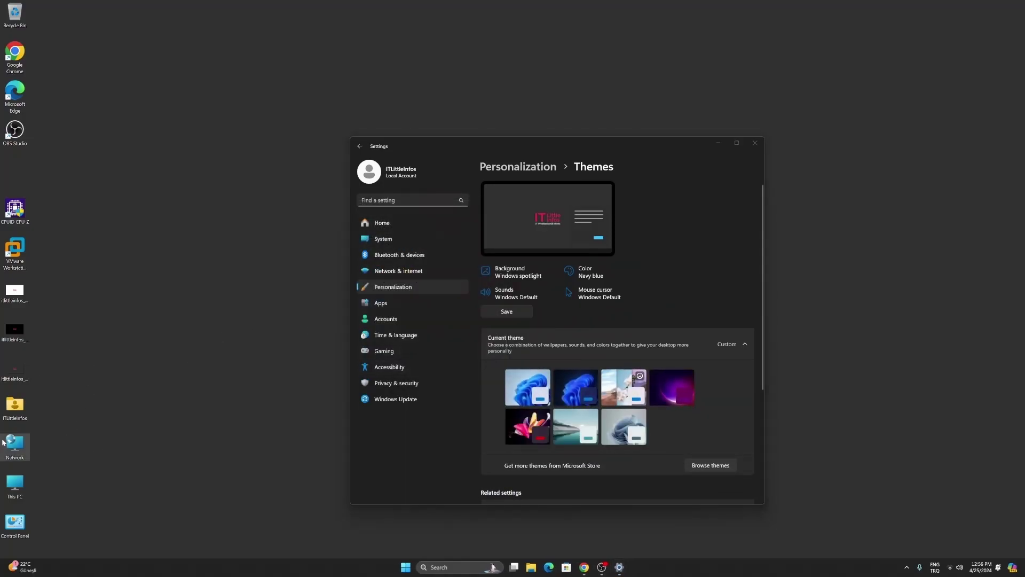
Step: Sort the desktop icons, look over the Name, Size, Item type and Date modified sort criteria, and refresh the desktop
{"action": "right_click", "coordinate": [121, 265]}
{"action": "left_click", "coordinate": [143, 300]}
{"action": "right_click", "coordinate": [146, 302]}
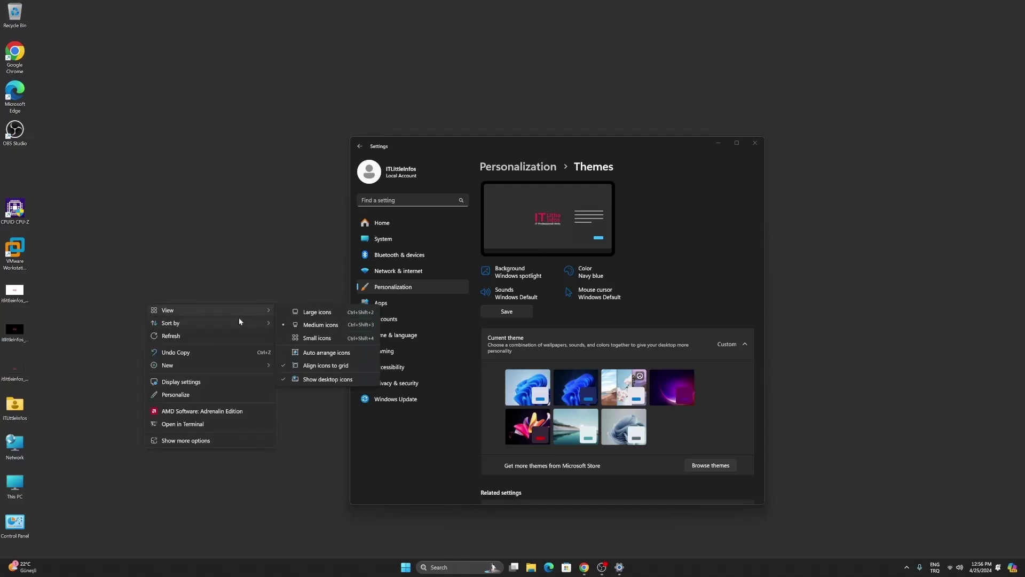
{"action": "left_click", "coordinate": [284, 325]}
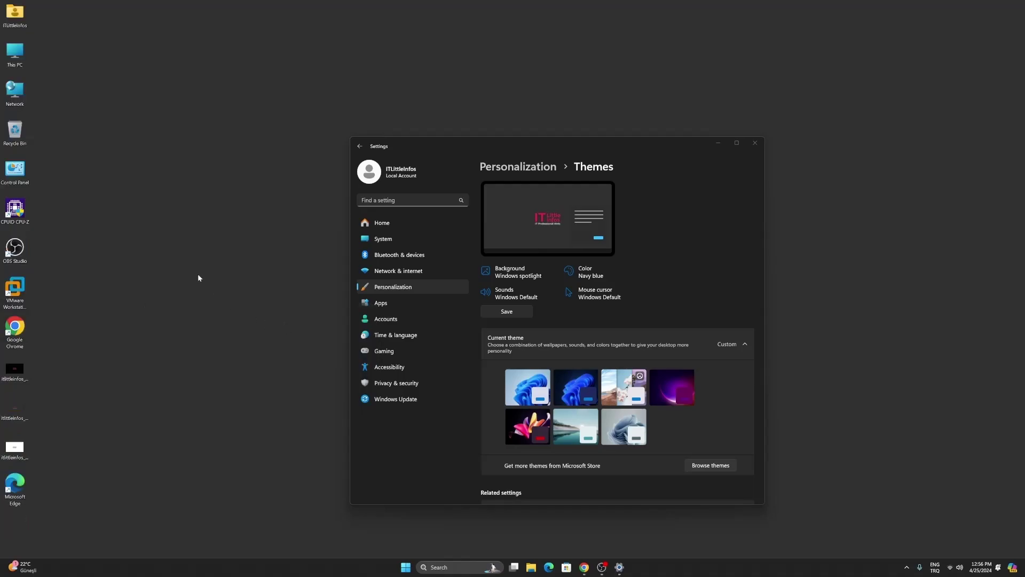
{"action": "right_click", "coordinate": [191, 239]}
{"action": "mouse_move", "coordinate": [267, 260]}
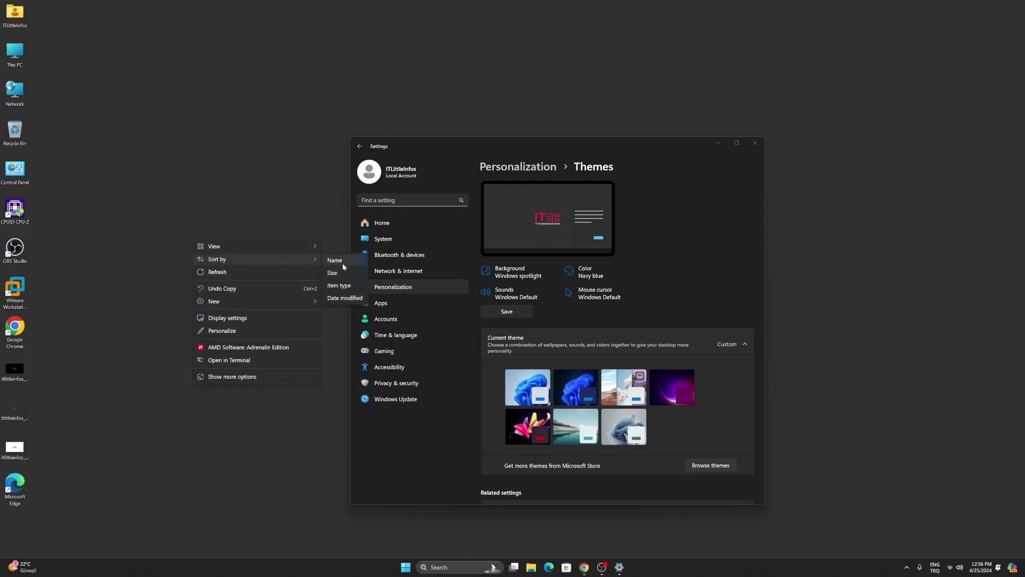
{"action": "left_click", "coordinate": [283, 270]}
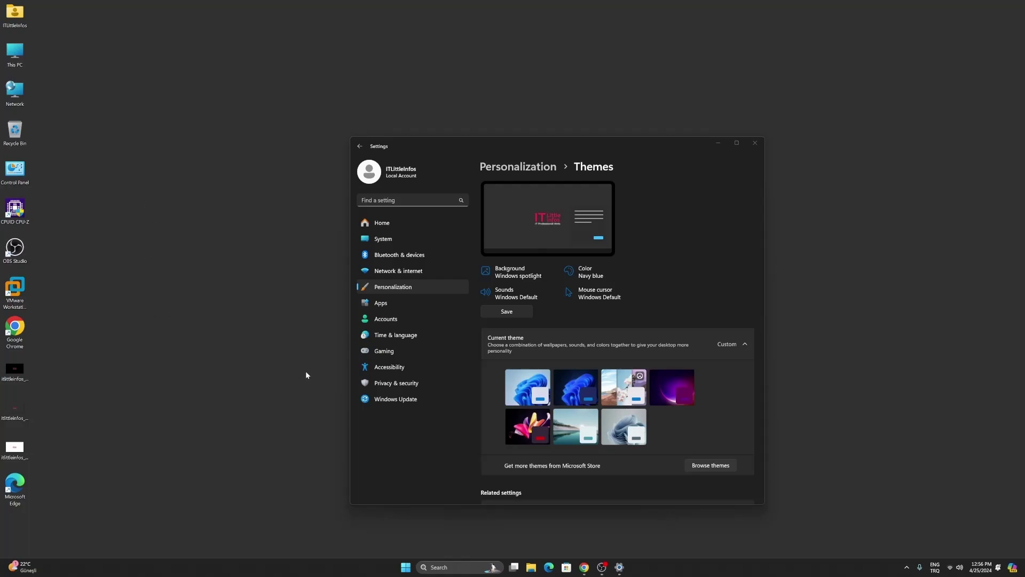
Step: Review the current theme and related settings on the Themes page and return to the Personalization page
{"action": "scroll", "coordinate": [714, 298], "scroll_direction": "down", "scroll_amount": 3}
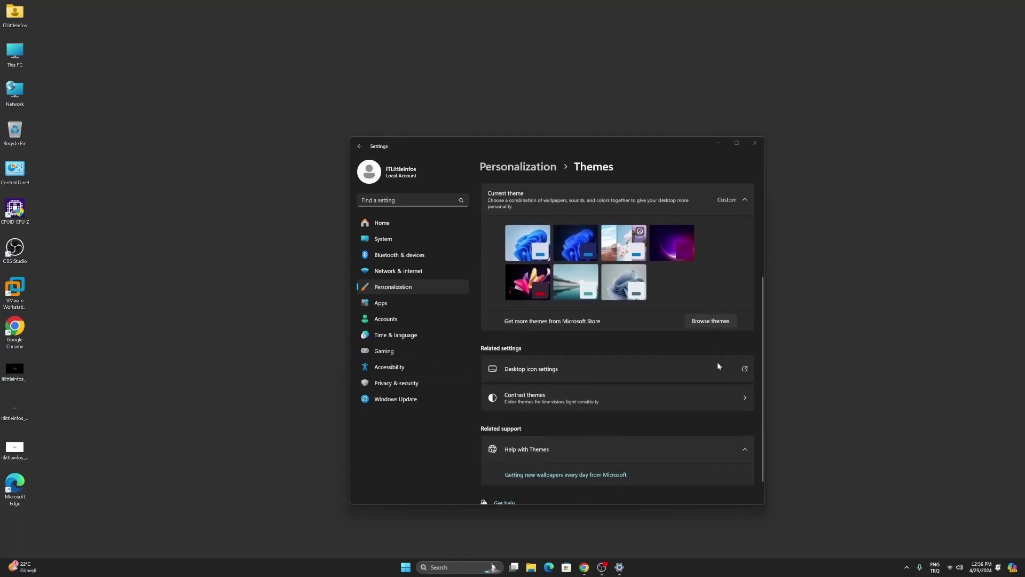
{"action": "scroll", "coordinate": [719, 363], "scroll_direction": "down", "scroll_amount": 1}
{"action": "scroll", "coordinate": [719, 358], "scroll_direction": "up", "scroll_amount": 4}
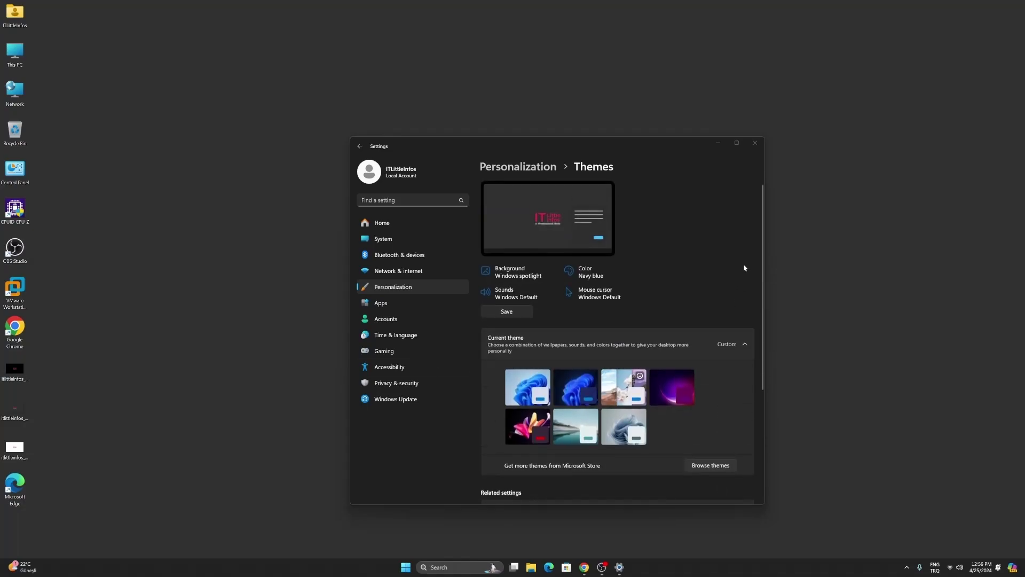
{"action": "left_click", "coordinate": [399, 288]}
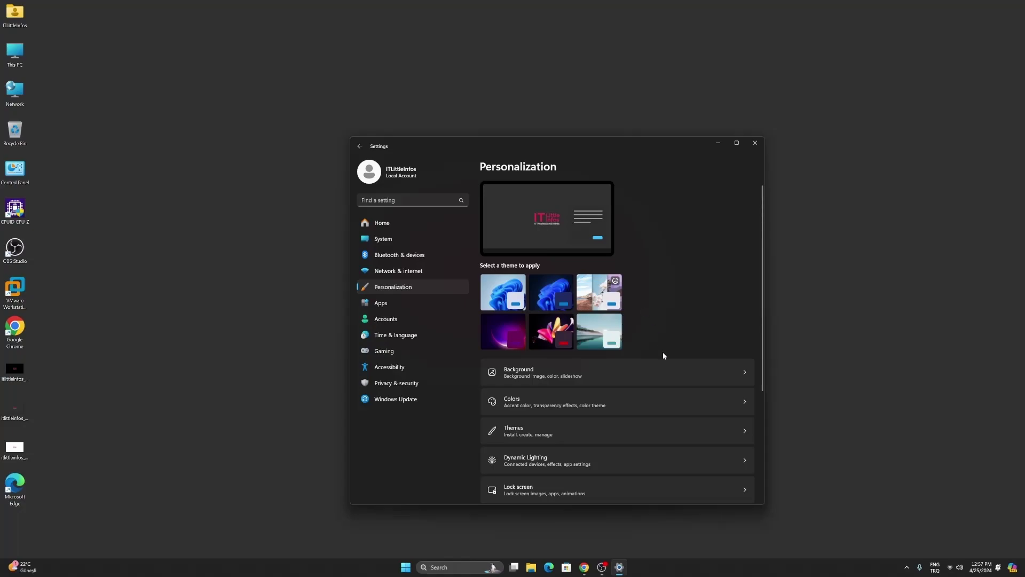
Step: Examine the font installation options and available fonts in the Fonts settings, and return to the list of Personalization options
{"action": "scroll", "coordinate": [656, 410], "scroll_direction": "down", "scroll_amount": 3}
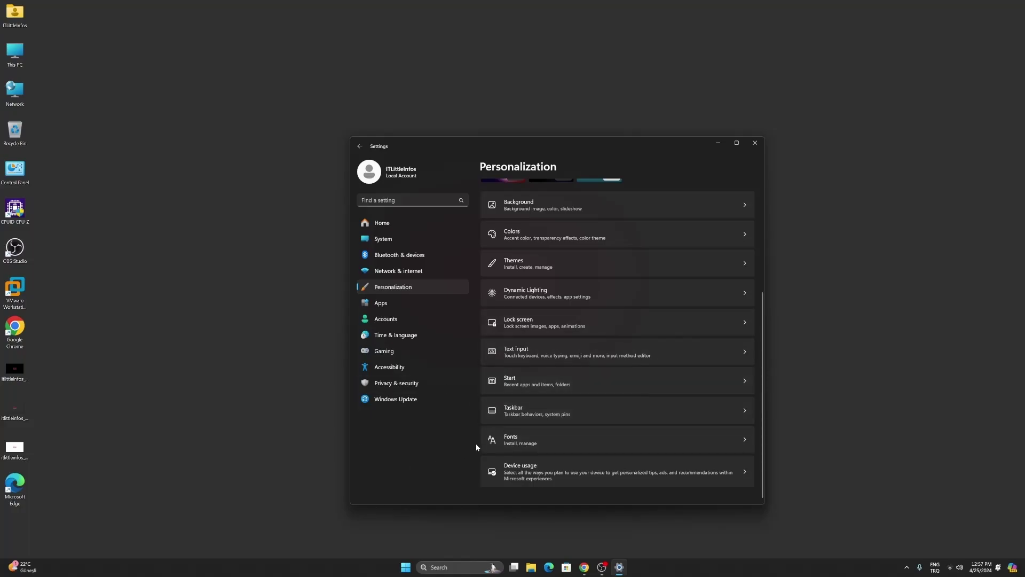
{"action": "left_click", "coordinate": [516, 443]}
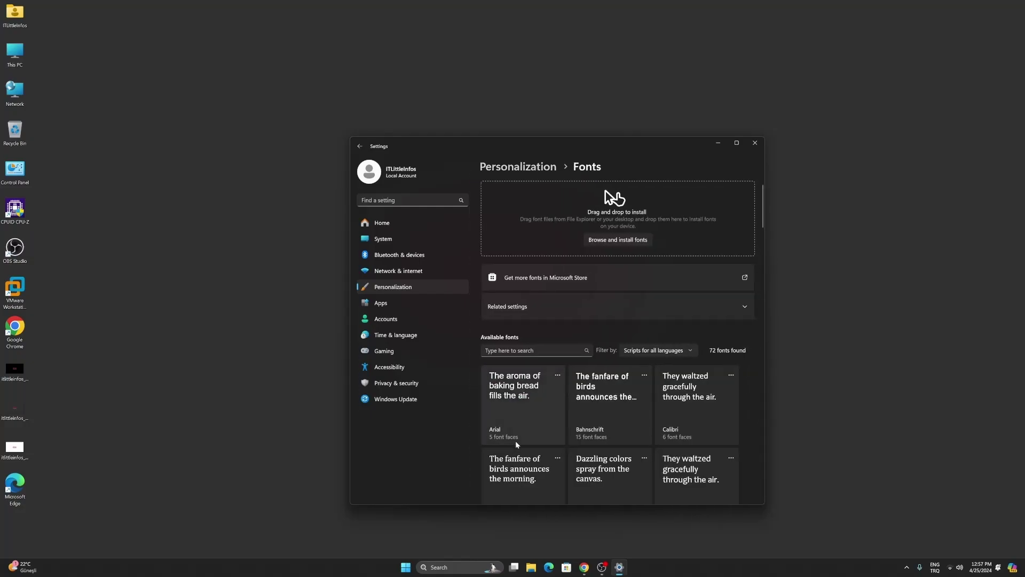
{"action": "scroll", "coordinate": [538, 432], "scroll_direction": "down", "scroll_amount": 2}
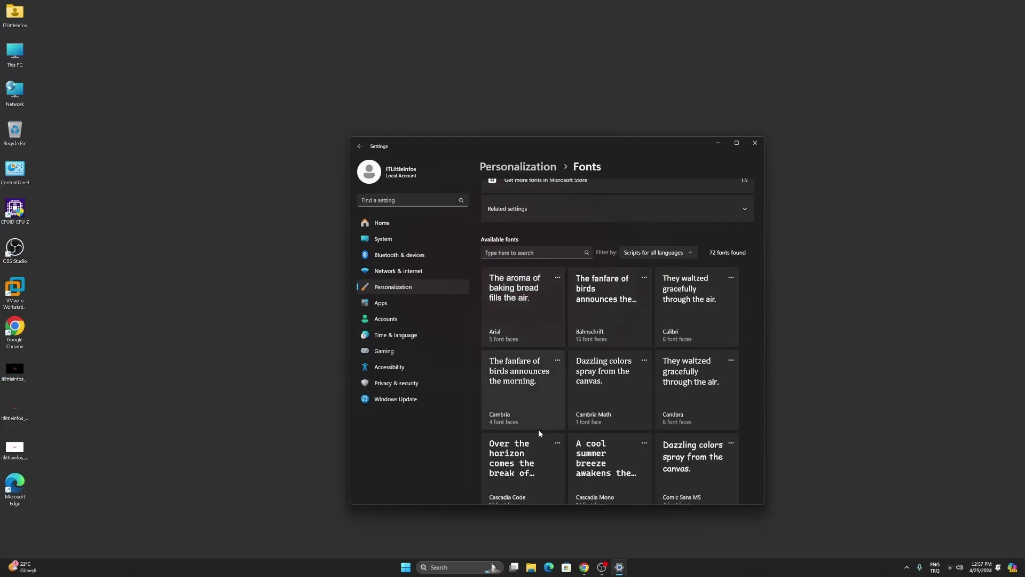
{"action": "scroll", "coordinate": [609, 364], "scroll_direction": "up", "scroll_amount": 2}
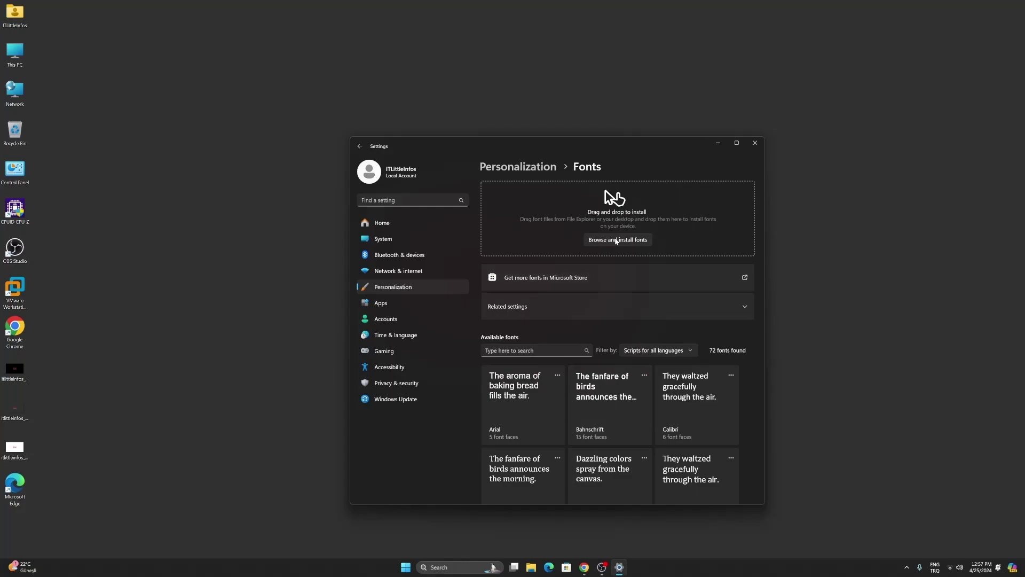
{"action": "scroll", "coordinate": [624, 365], "scroll_direction": "down", "scroll_amount": 2}
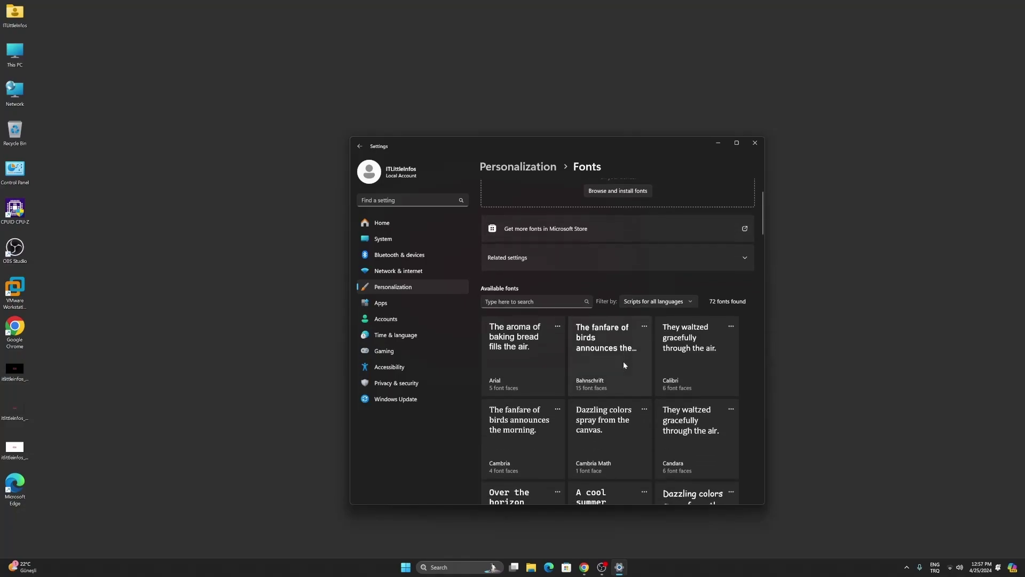
{"action": "scroll", "coordinate": [624, 361], "scroll_direction": "down", "scroll_amount": 6}
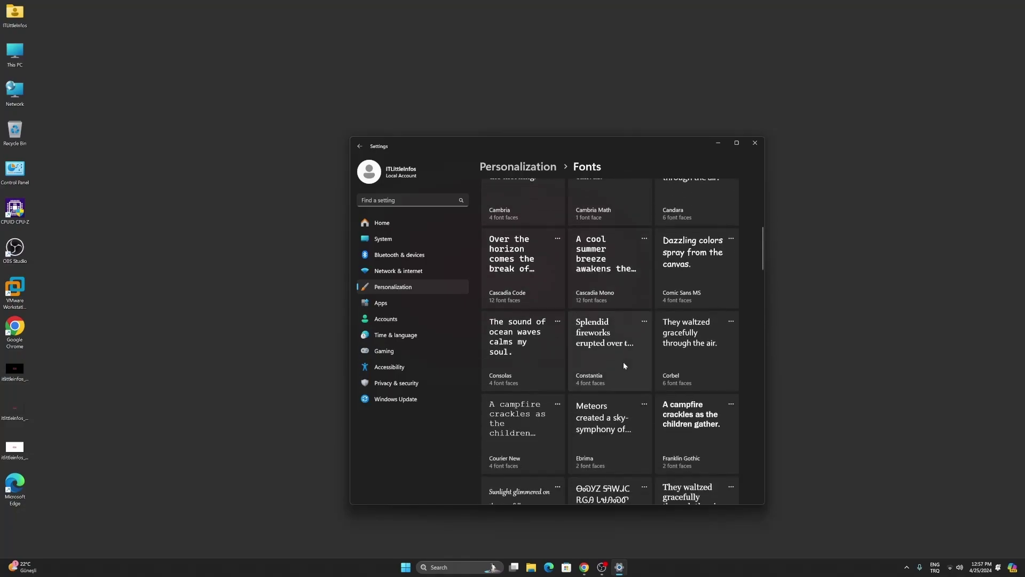
{"action": "left_click", "coordinate": [402, 287]}
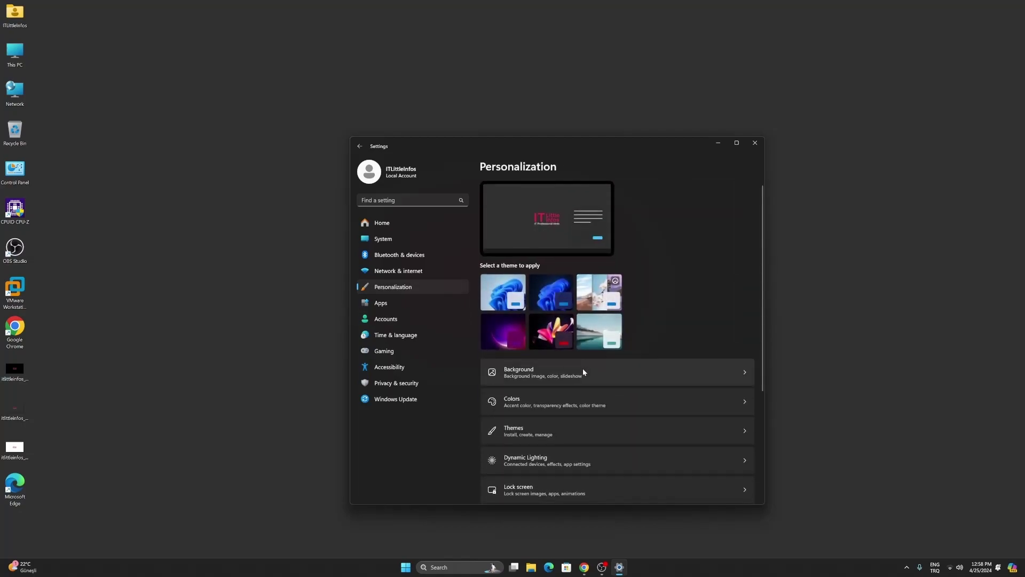
{"action": "scroll", "coordinate": [583, 372], "scroll_direction": "down", "scroll_amount": 3}
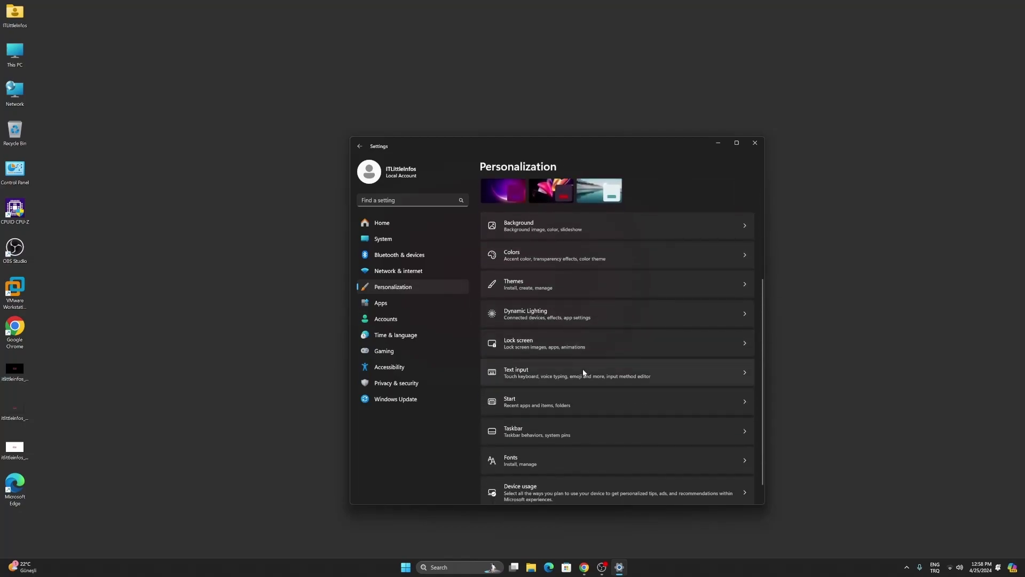
{"action": "scroll", "coordinate": [583, 372], "scroll_direction": "down", "scroll_amount": 1}
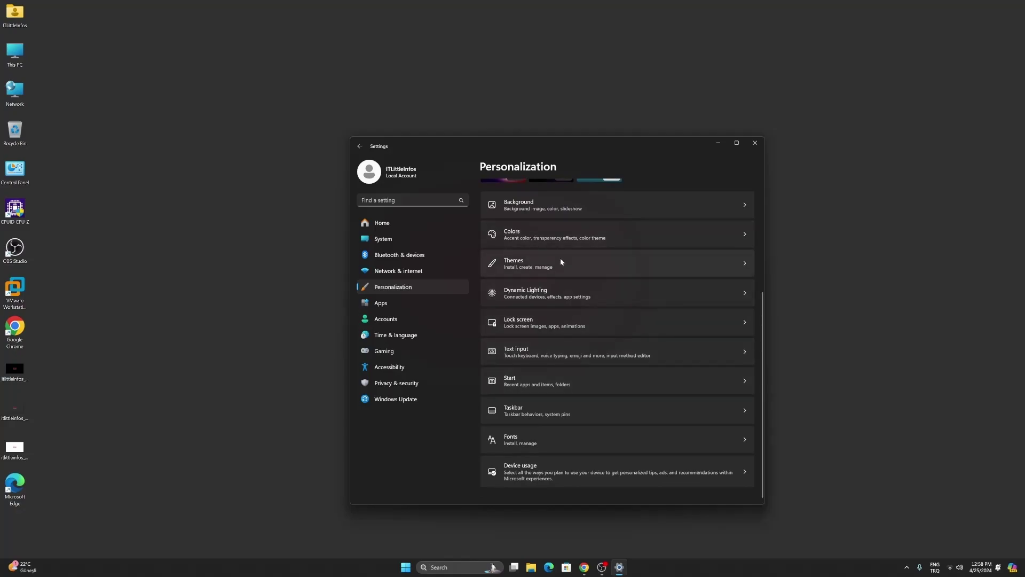